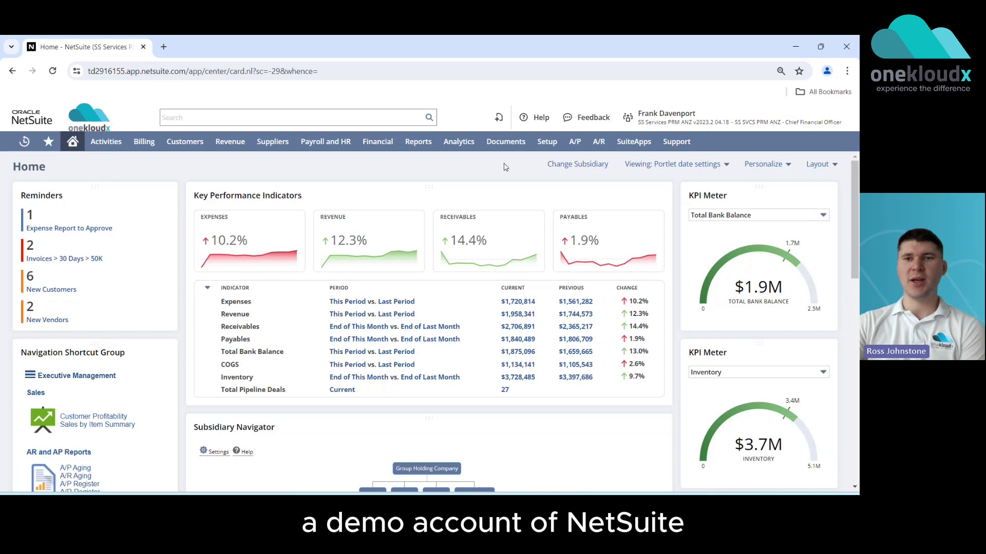
Run a global search for 'sup:computer', then clear it and return to the dashboard.
mouse_move(668, 118)
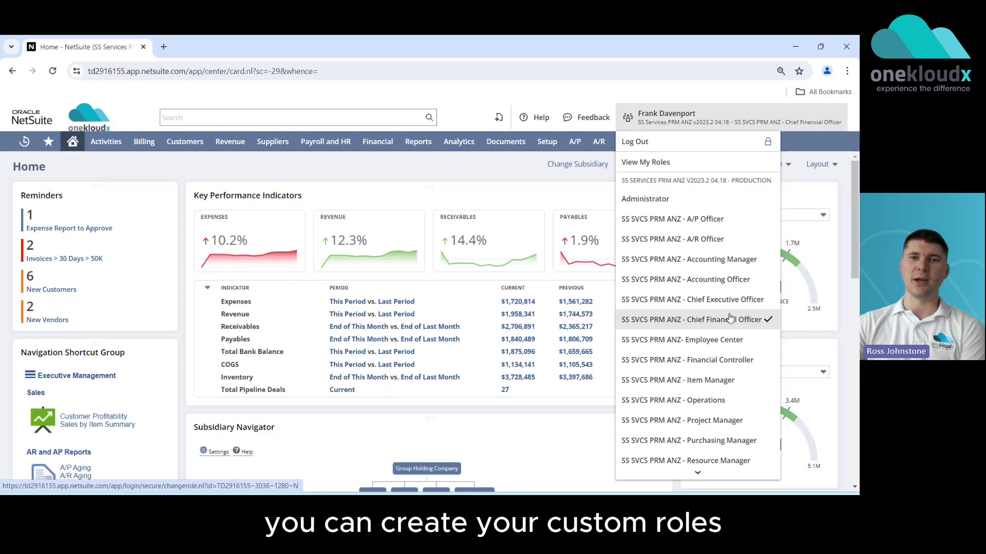
left_click(349, 116)
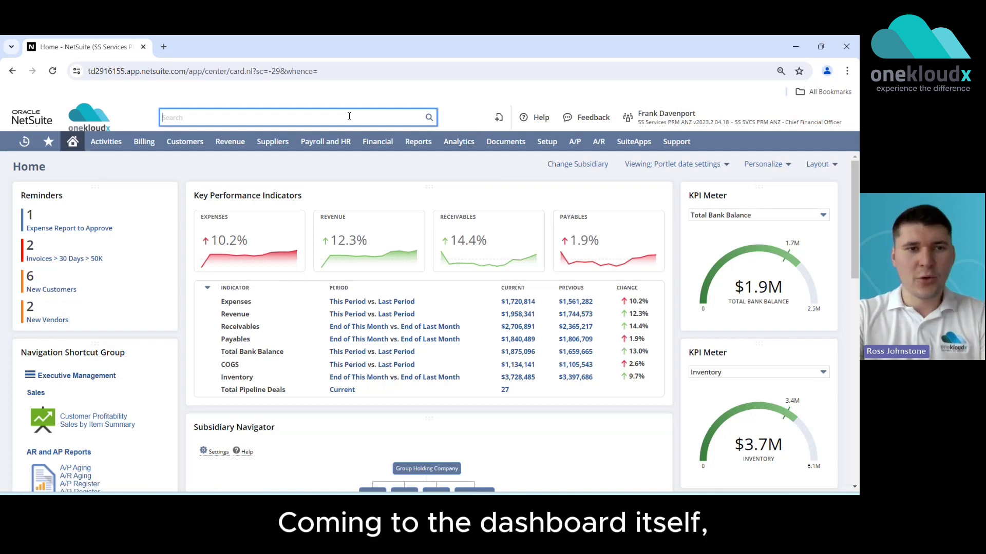
type("computer")
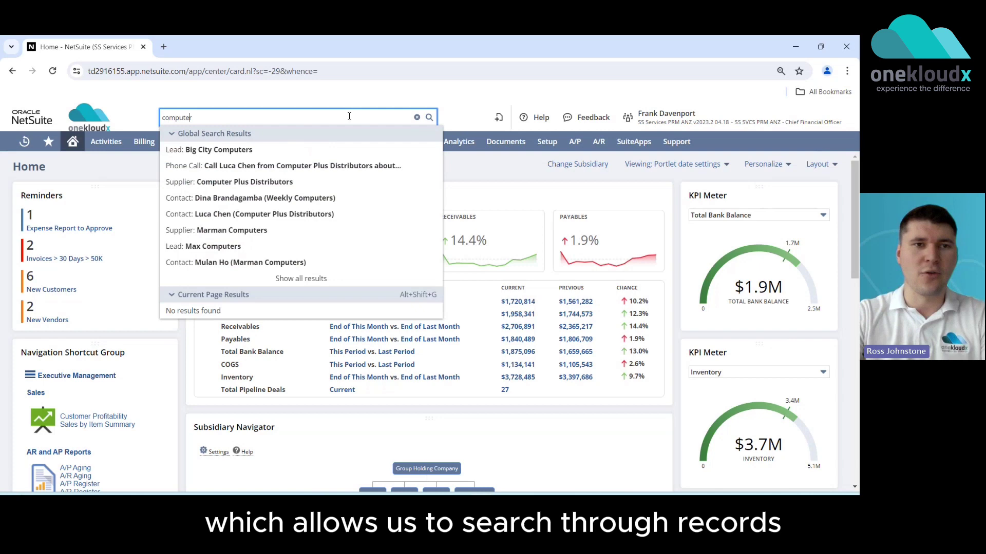
key("Home")
type("sup:")
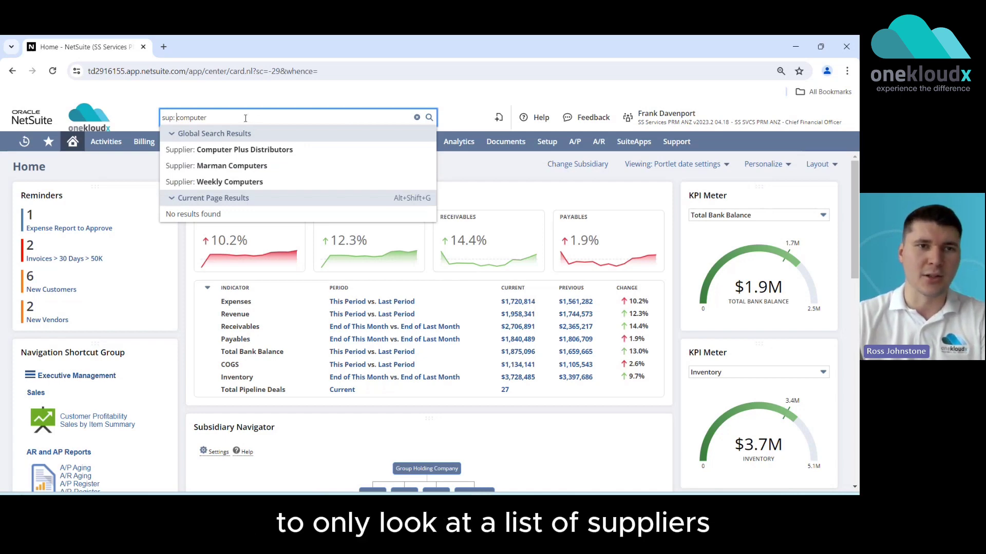
left_click_drag(210, 118, 162, 117)
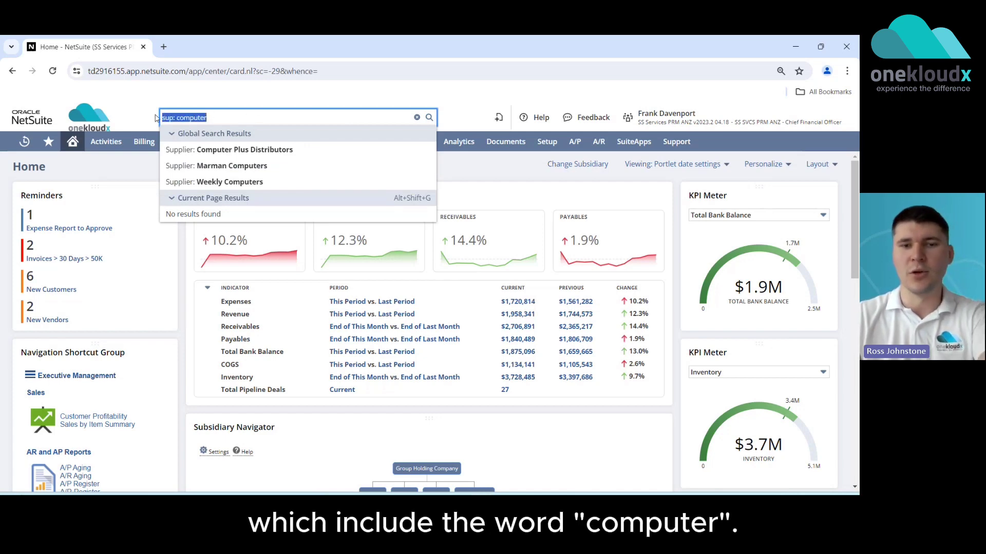
key("BackSpace")
left_click(153, 118)
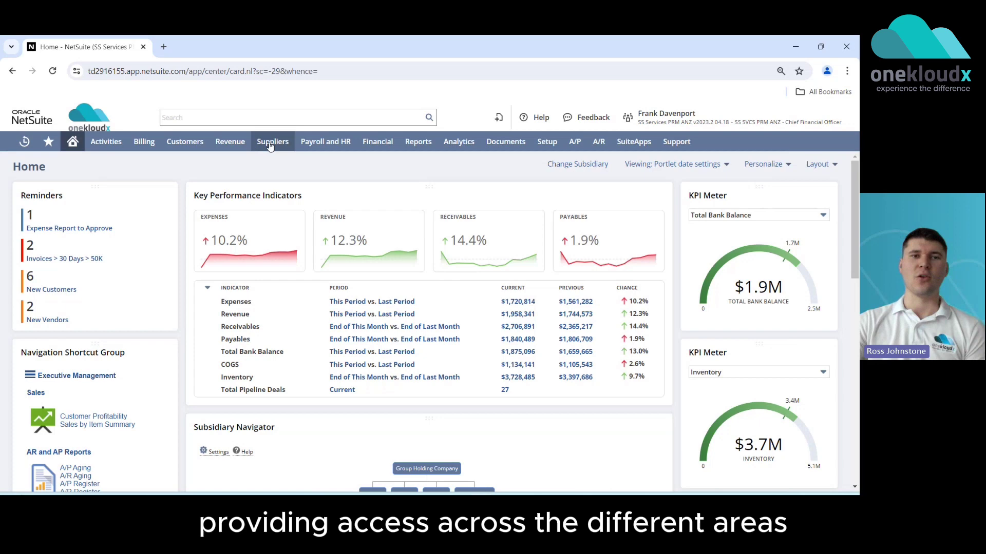
Look at the dashboard personalisation options, then move the Reminders portlet to the centre column.
mouse_move(242, 146)
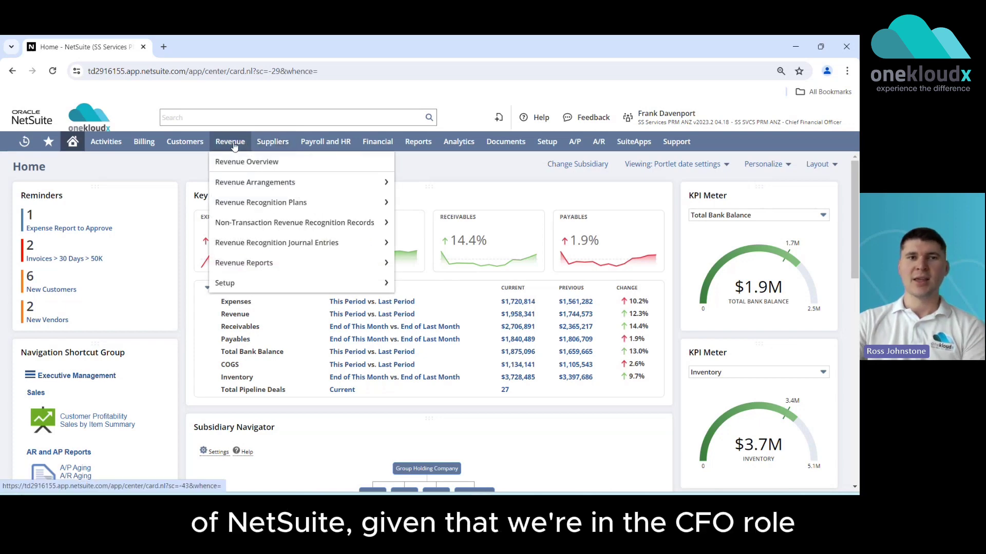
mouse_move(195, 144)
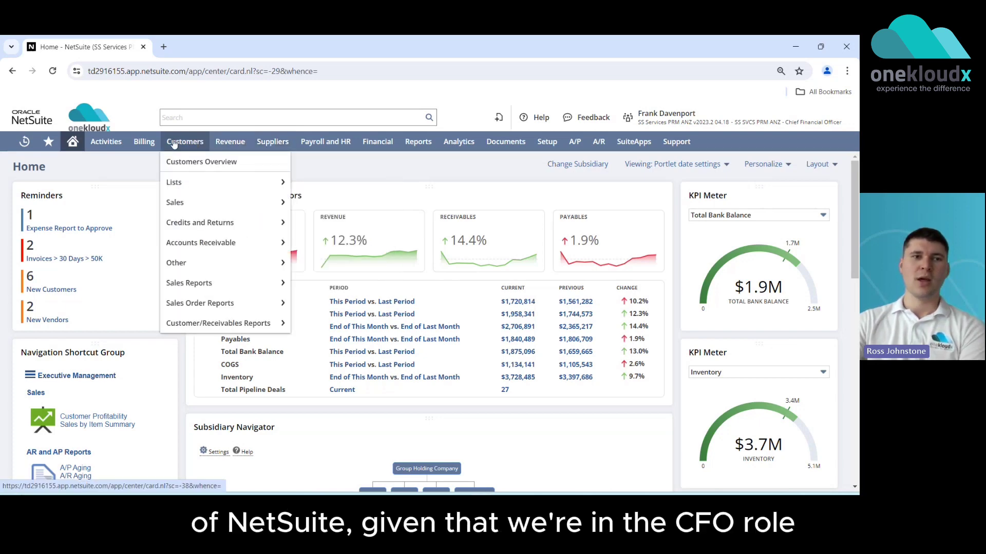
mouse_move(154, 145)
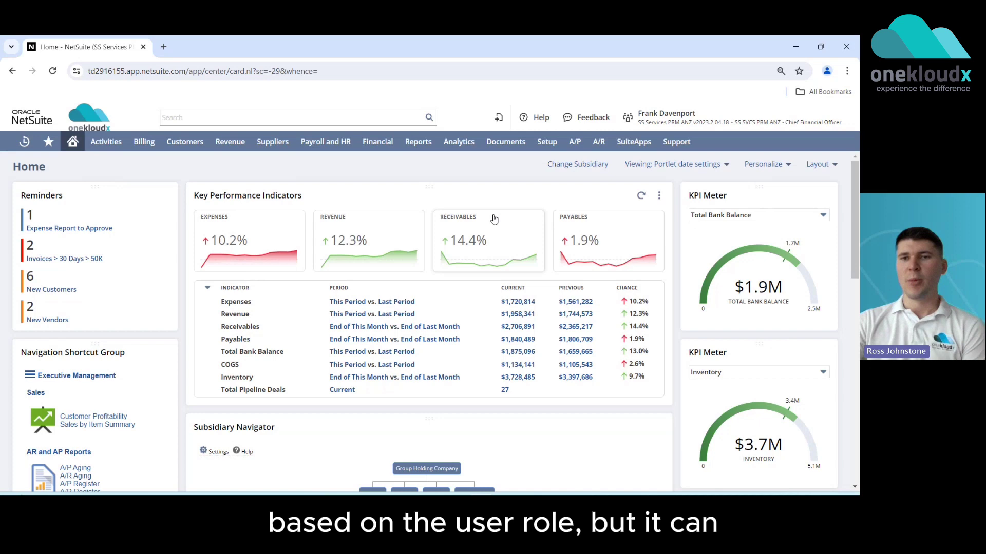
left_click(769, 166)
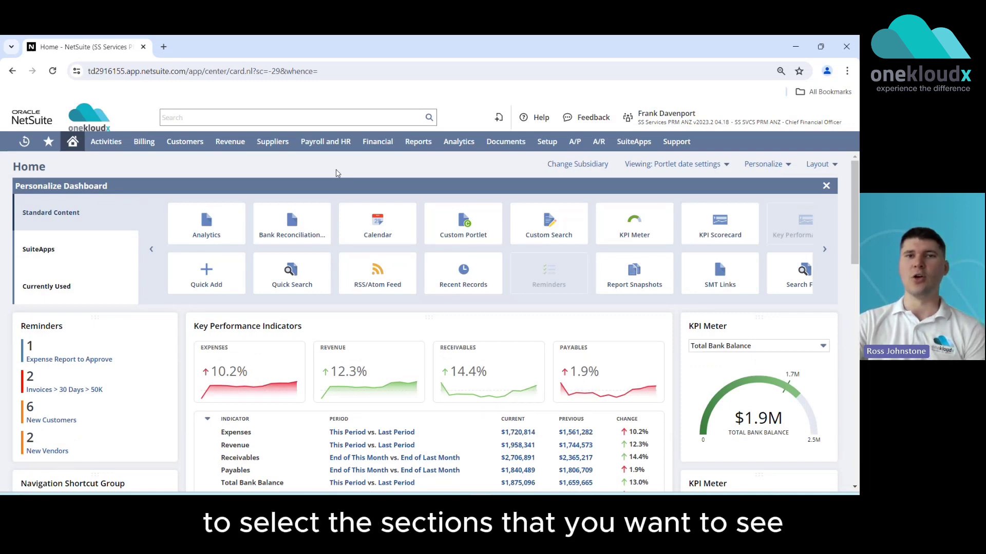
left_click(826, 185)
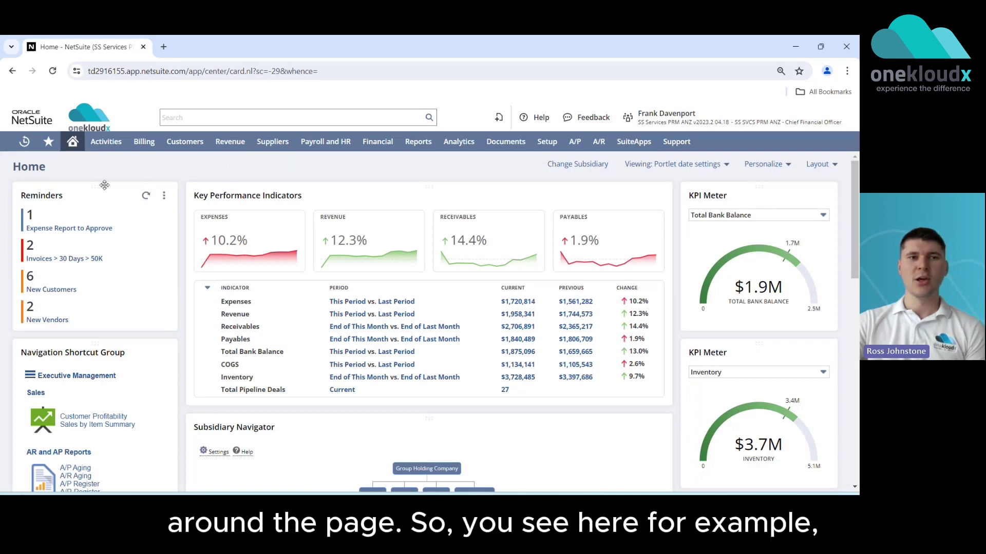
left_click_drag(92, 186, 260, 185)
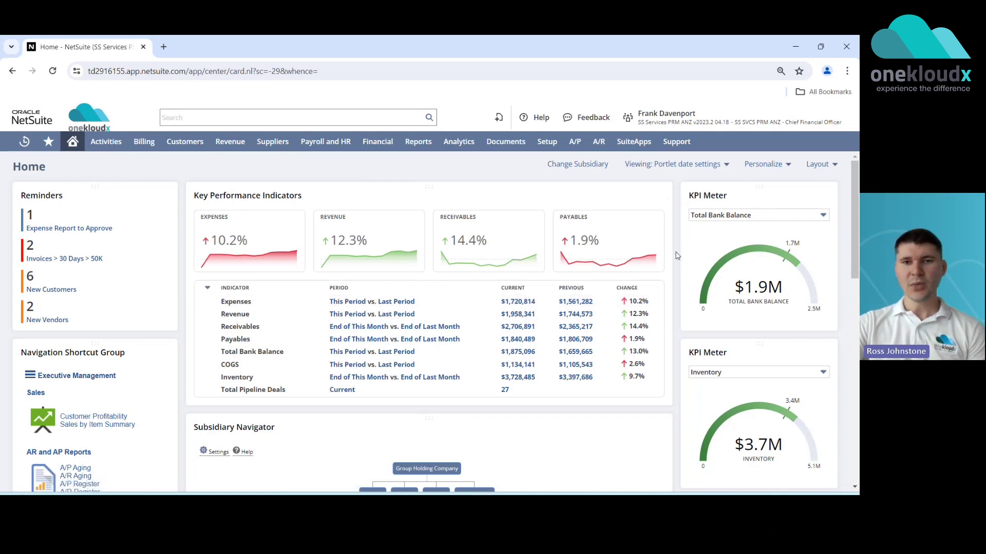
Filter the dashboard to Venue 2, then back to the whole Group Holding Company.
scroll(675, 255, "down", 2)
scroll(675, 255, "down", 1)
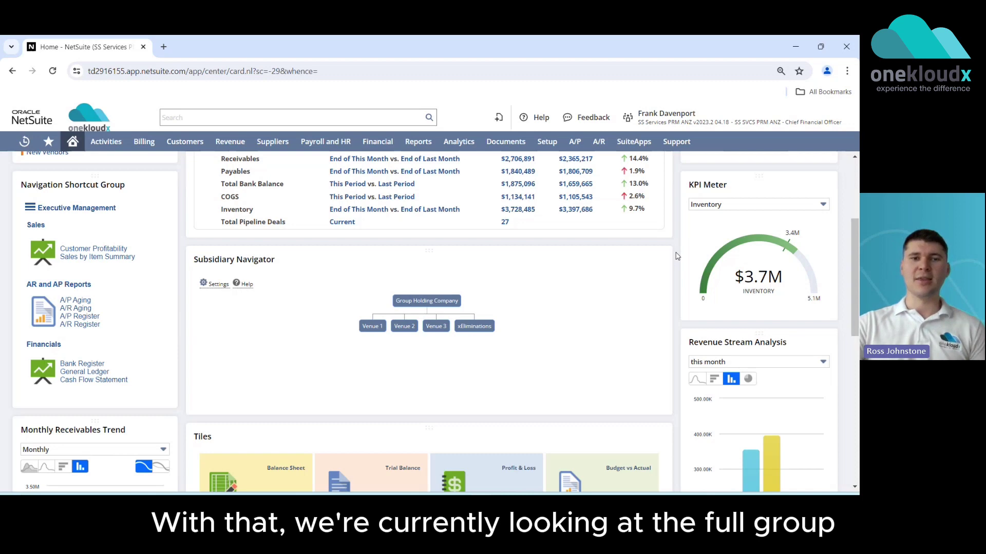
left_click(403, 332)
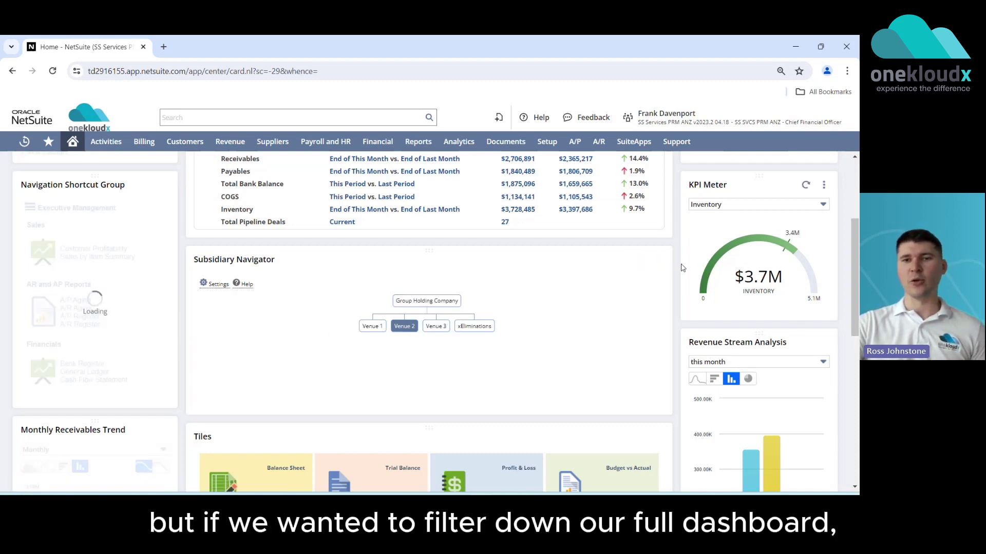
scroll(680, 266, "up", 2)
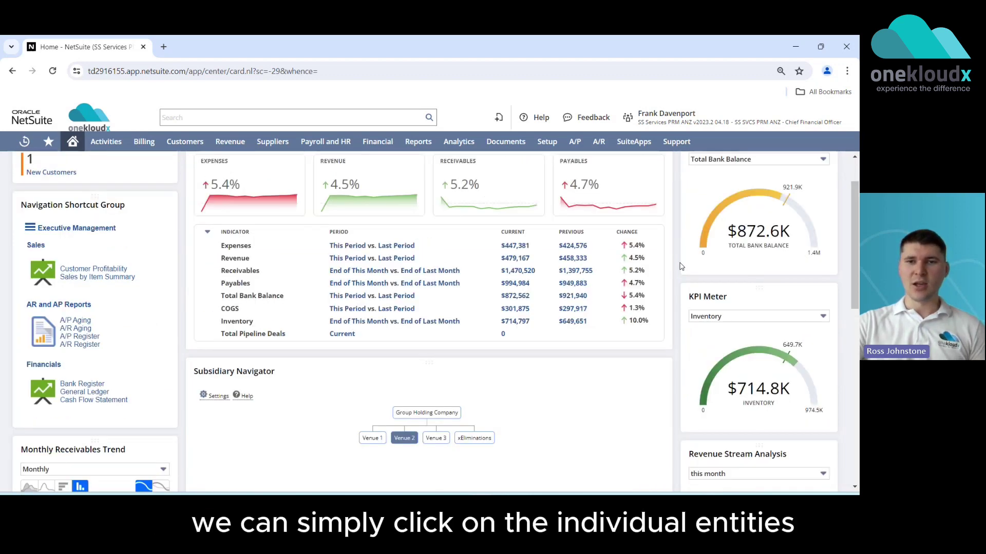
scroll(681, 266, "up", 1)
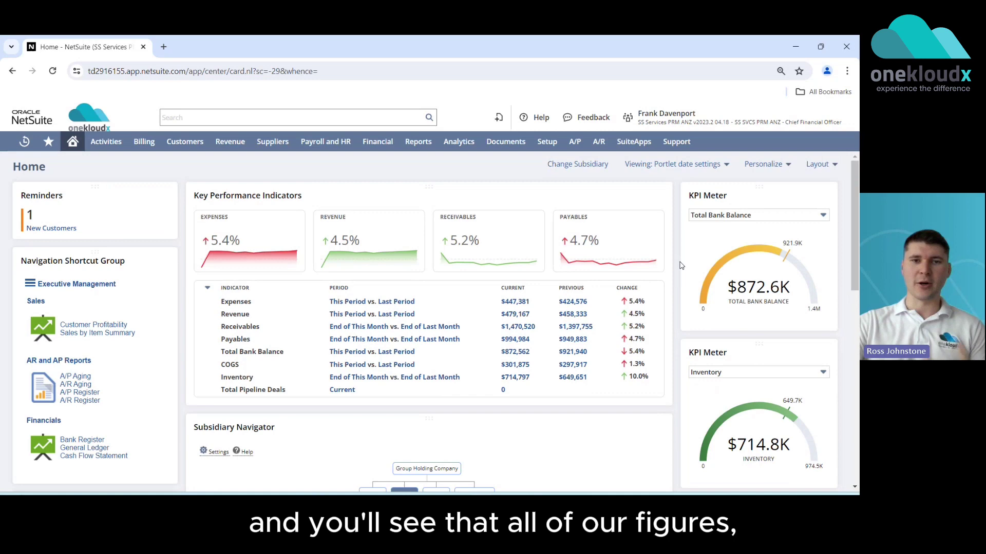
scroll(681, 265, "down", 2)
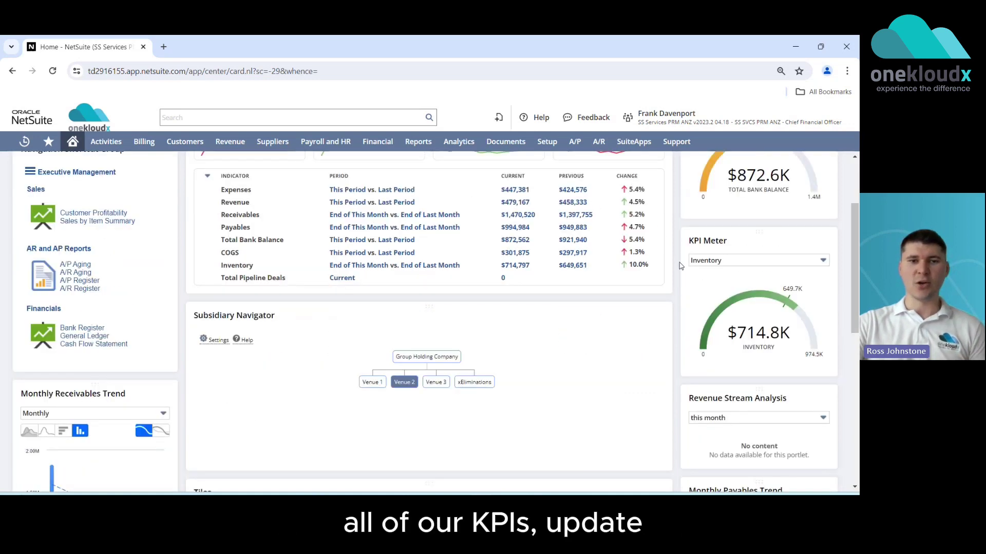
left_click(426, 360)
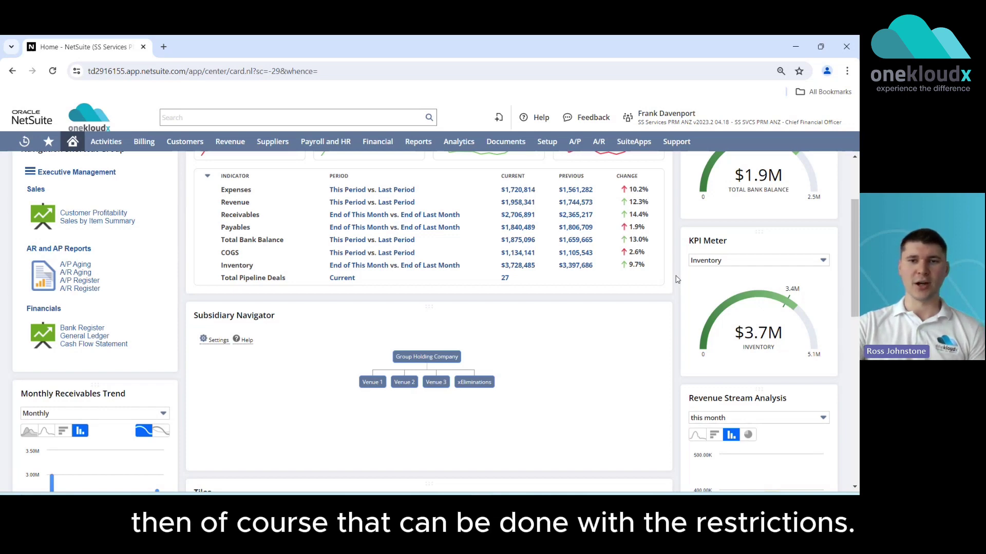
Switch Income By Period Trend to an area chart and open its options menu.
scroll(676, 278, "down", 5)
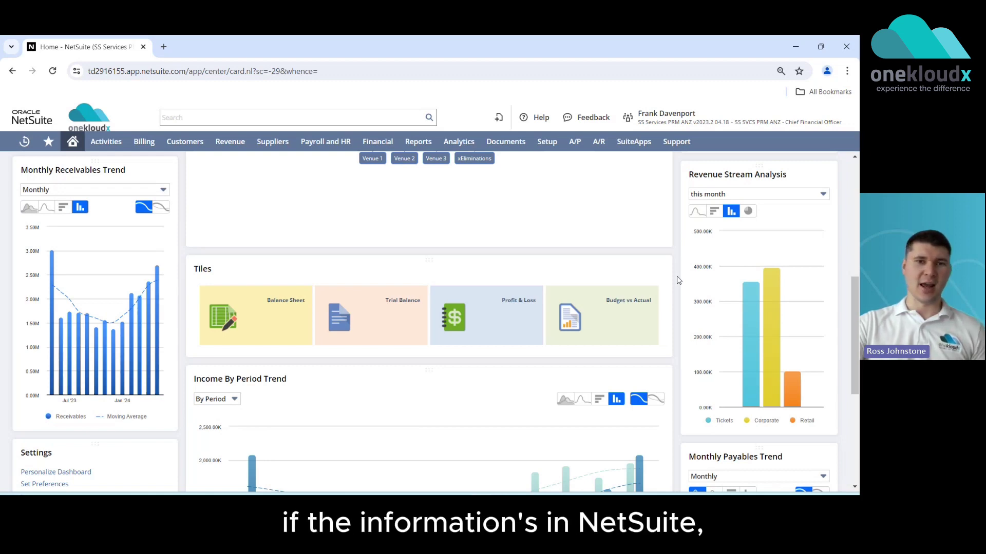
scroll(678, 280, "down", 3)
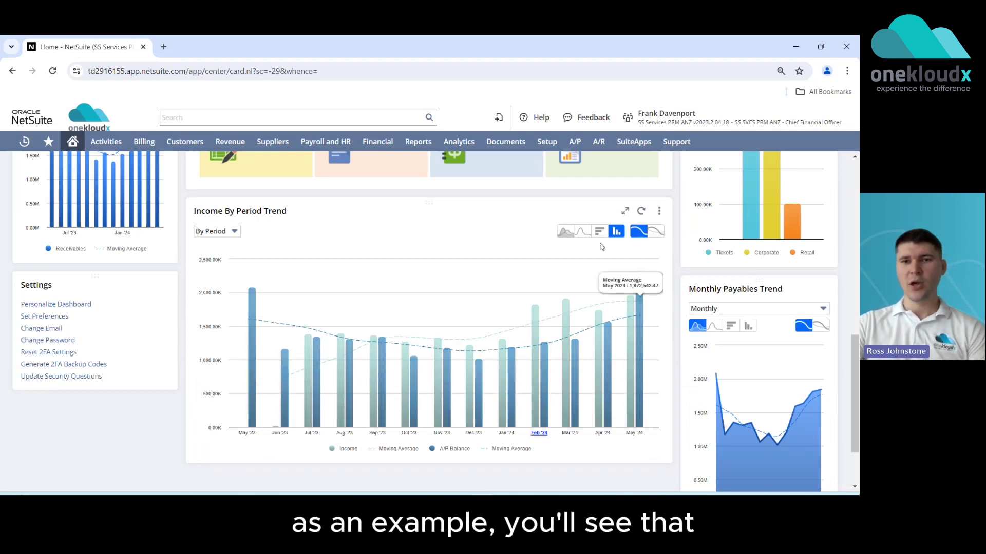
left_click(565, 234)
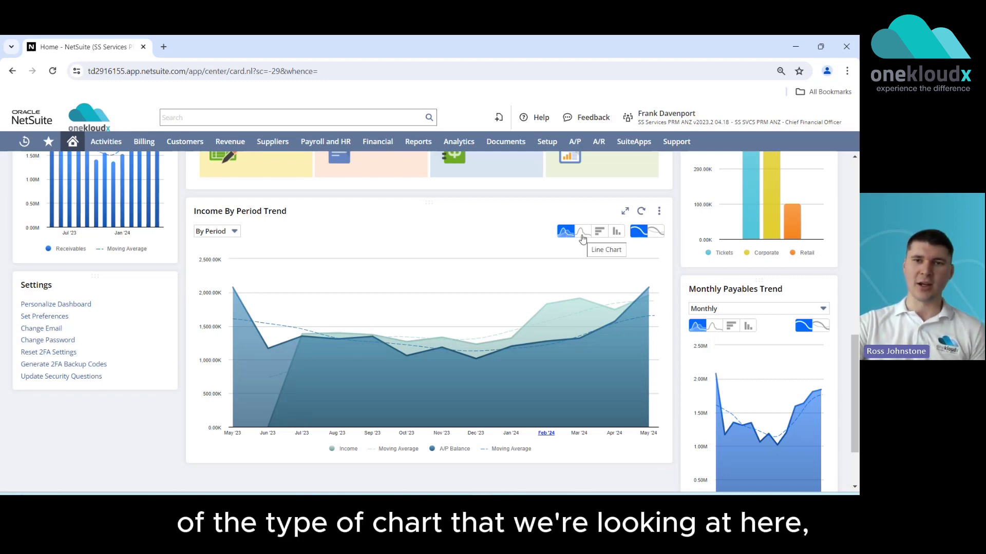
left_click(658, 211)
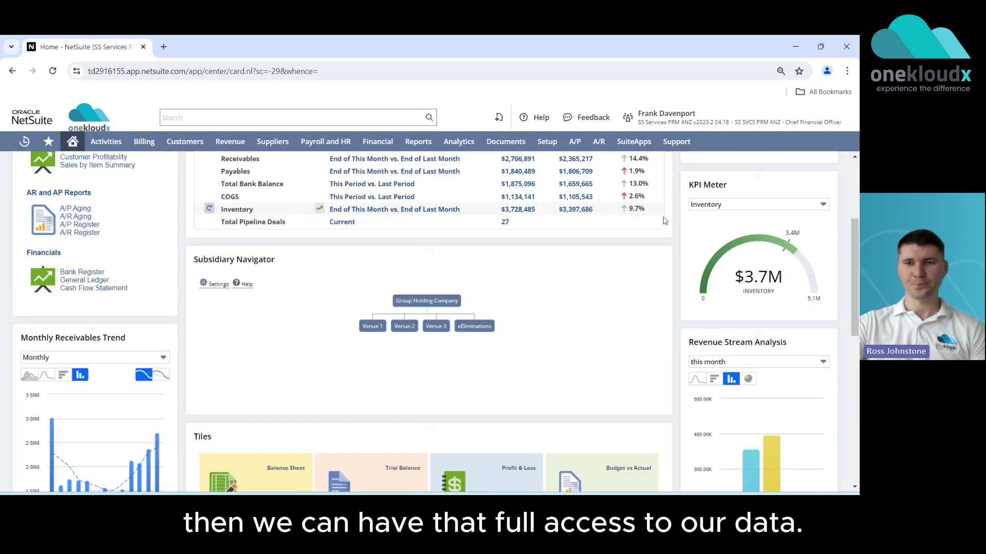
Drill into the $1,720,814 Expenses KPI and view the resulting Profit and Loss report.
scroll(665, 221, "up", 4)
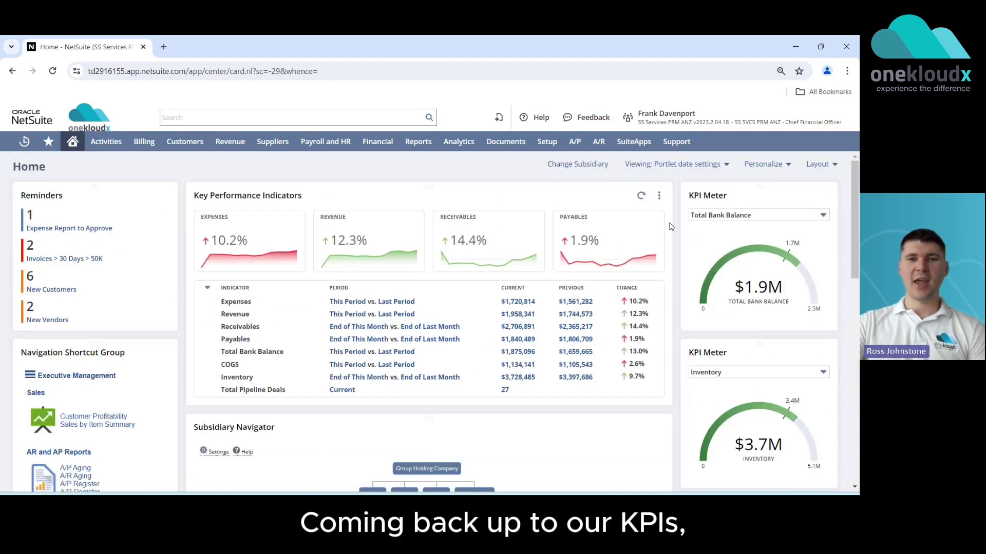
left_click(517, 304, "ctrl")
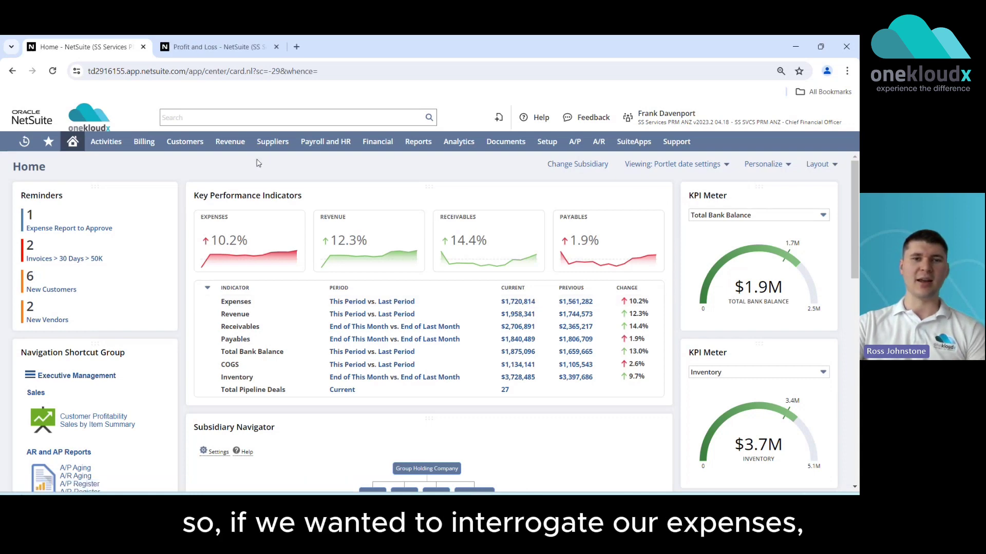
left_click(215, 47)
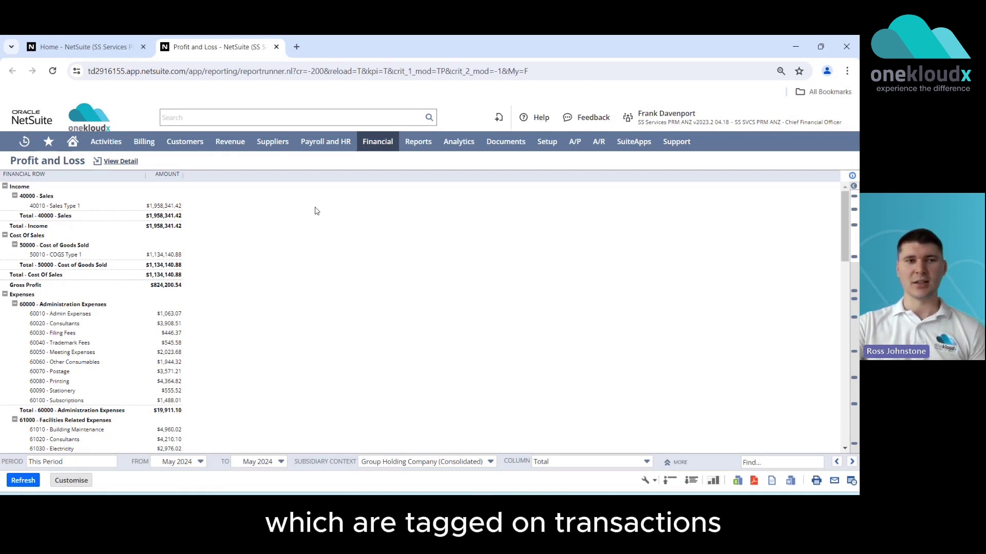
Drill into 40010 Sales Type 1 and open the Camp Partners and Robinson Partners invoices in new tabs.
left_click(171, 207)
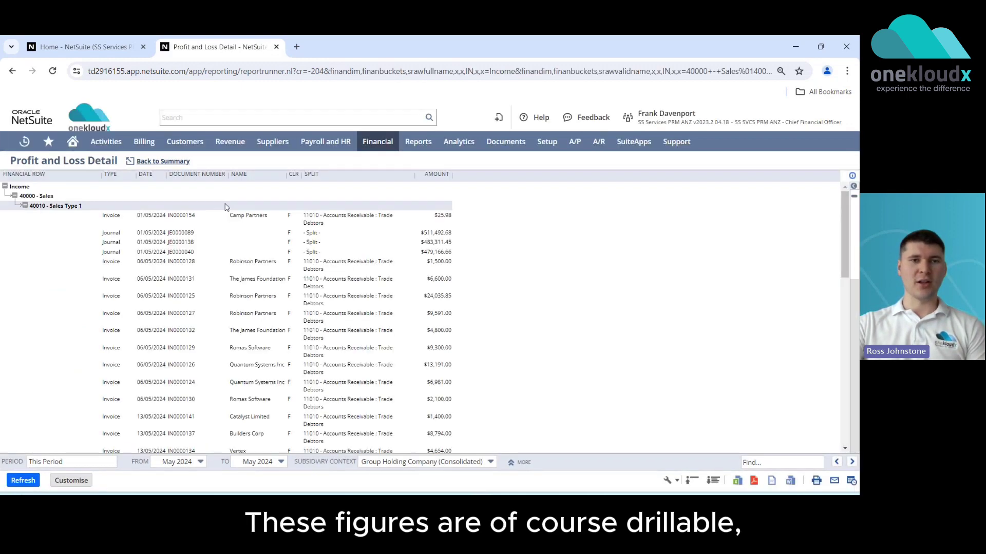
right_click(341, 216)
left_click(367, 225)
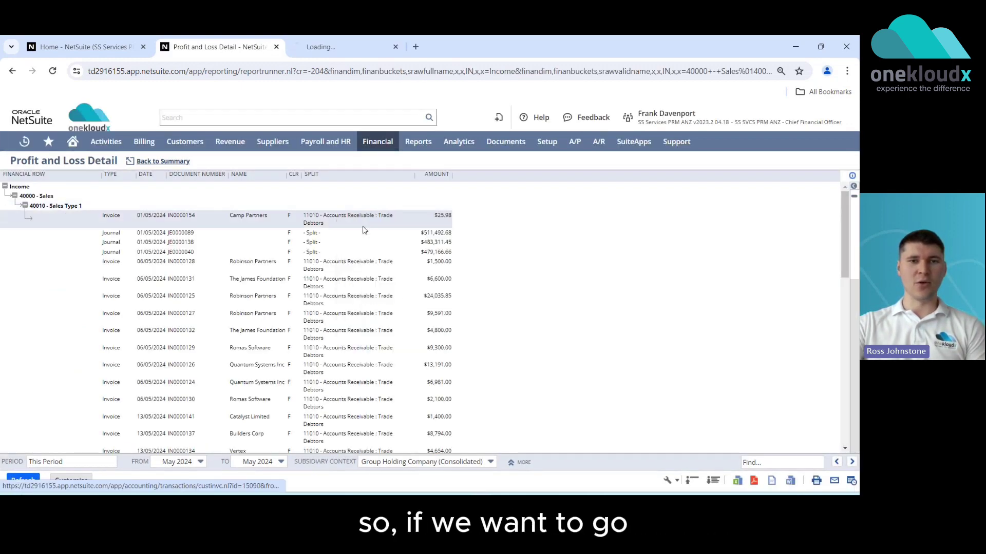
right_click(335, 264)
left_click(361, 273)
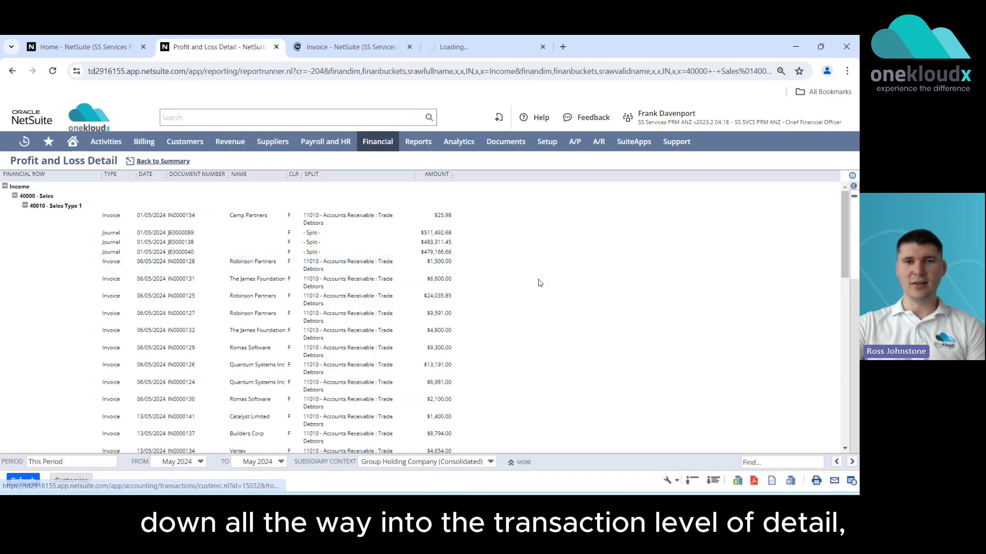
Review invoices IN0000154 and IN0000128, close their tabs, and go back to the summary.
left_click(341, 52)
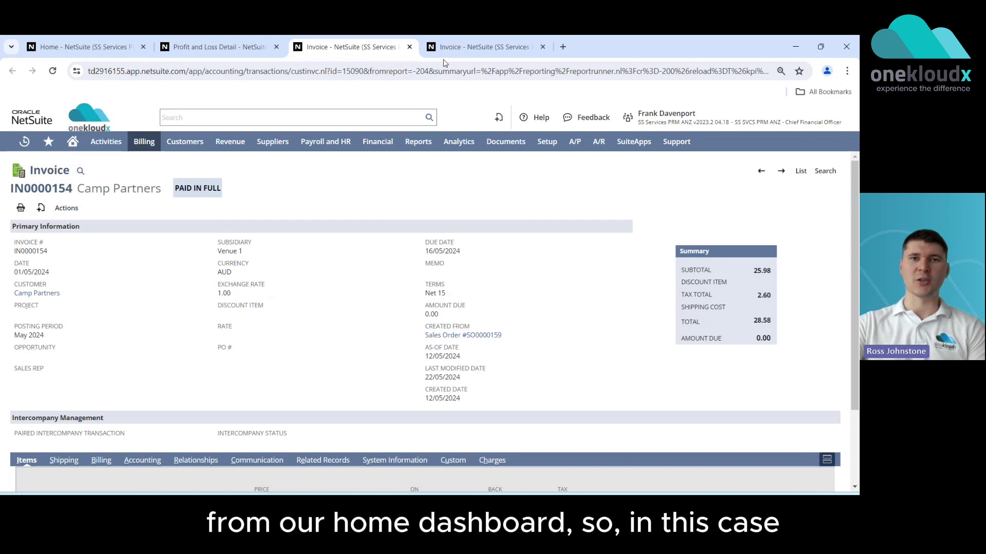
left_click(459, 50)
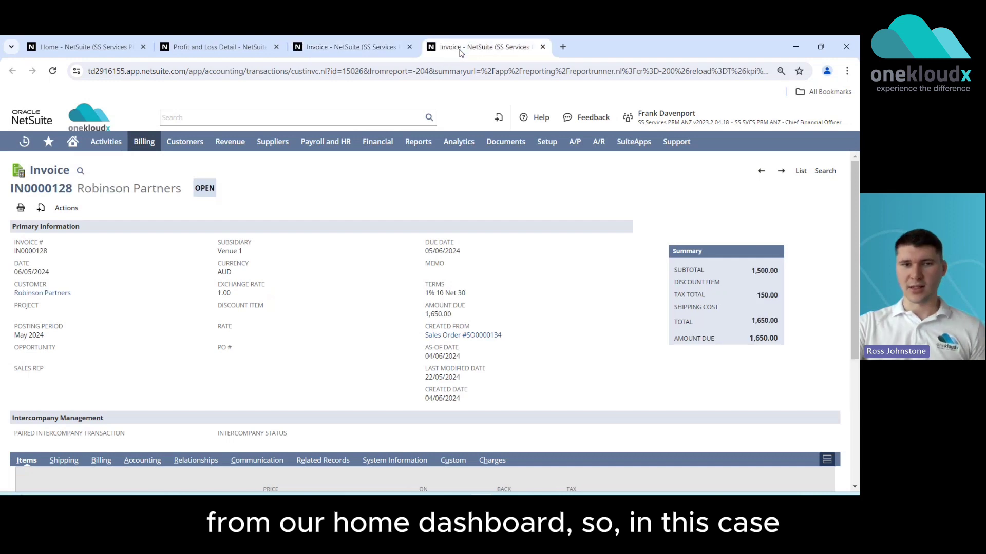
left_click(410, 47)
left_click(409, 47)
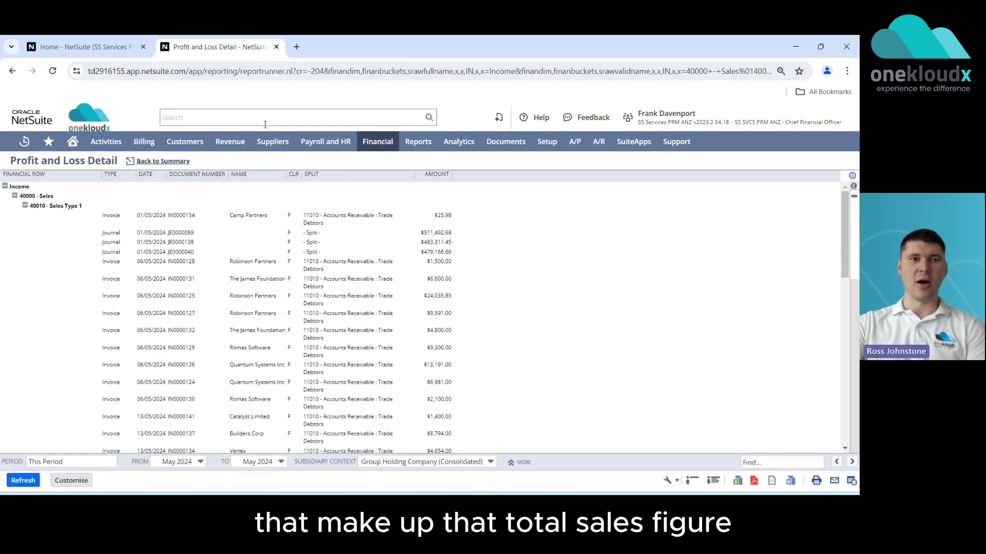
left_click(138, 162)
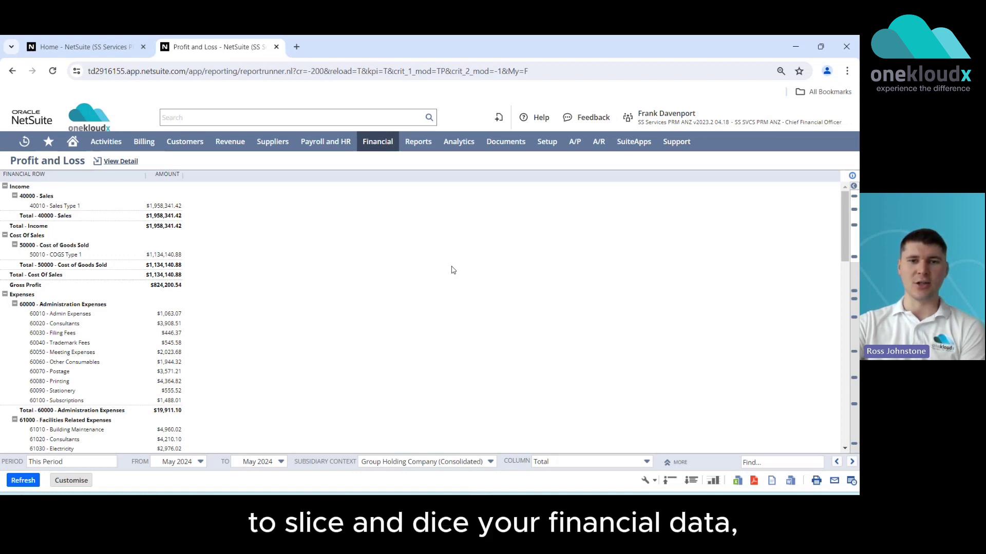
Set the Profit and Loss period to Last Fiscal Year.
left_click(578, 464)
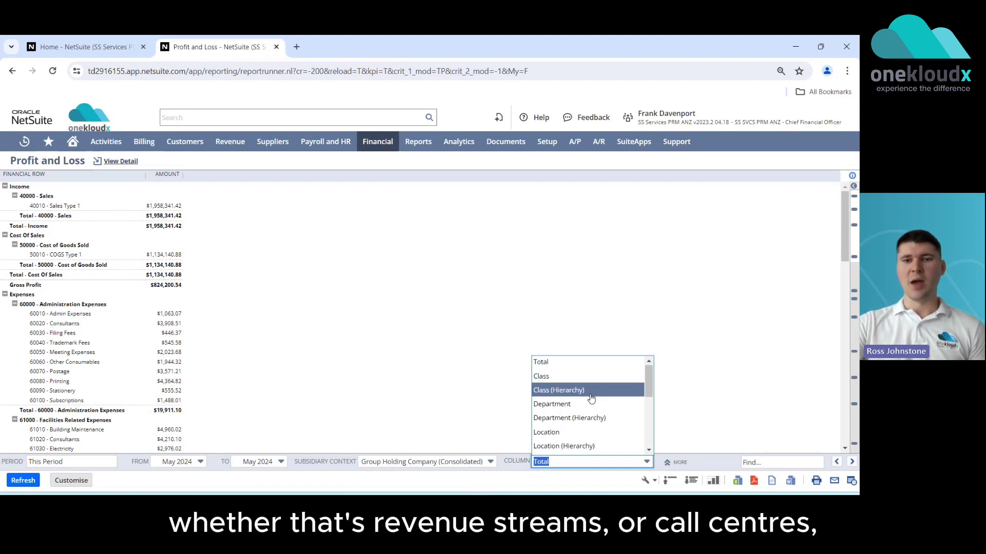
scroll(591, 399, "down", 3)
scroll(591, 396, "up", 2)
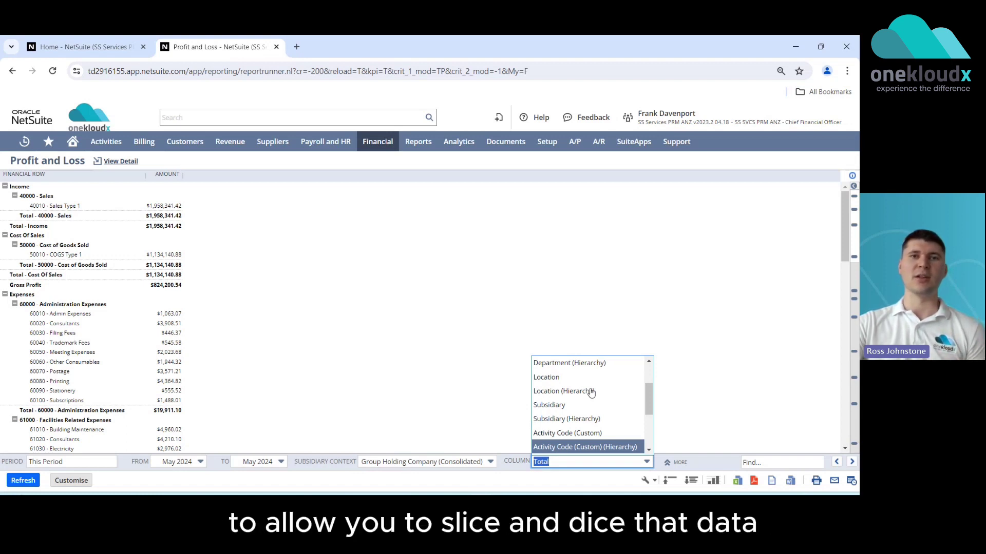
scroll(591, 393, "up", 2)
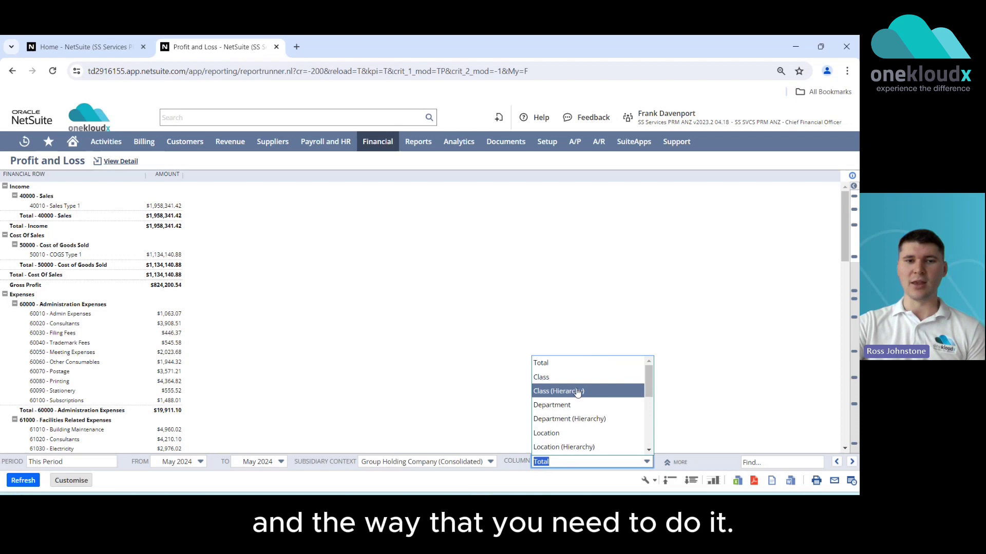
left_click(223, 422)
left_click(82, 463)
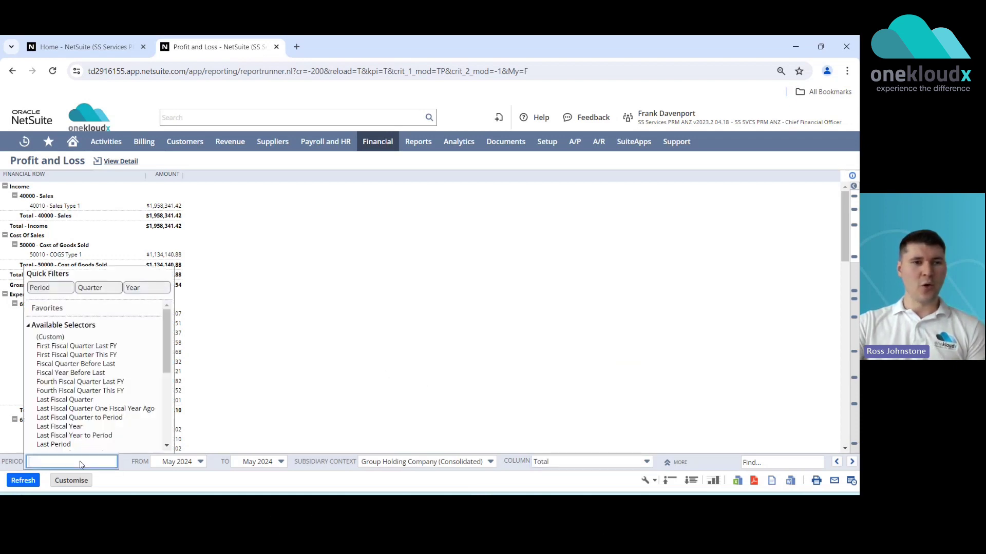
left_click(84, 427)
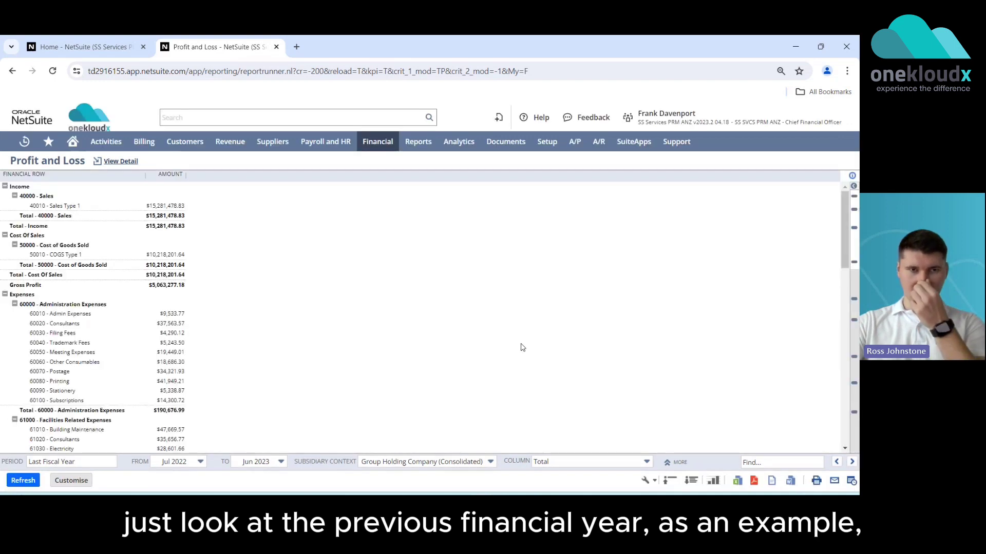
Split the report columns by Subsidiary (Hierarchy) and refresh.
left_click(574, 460)
scroll(583, 391, "down", 5)
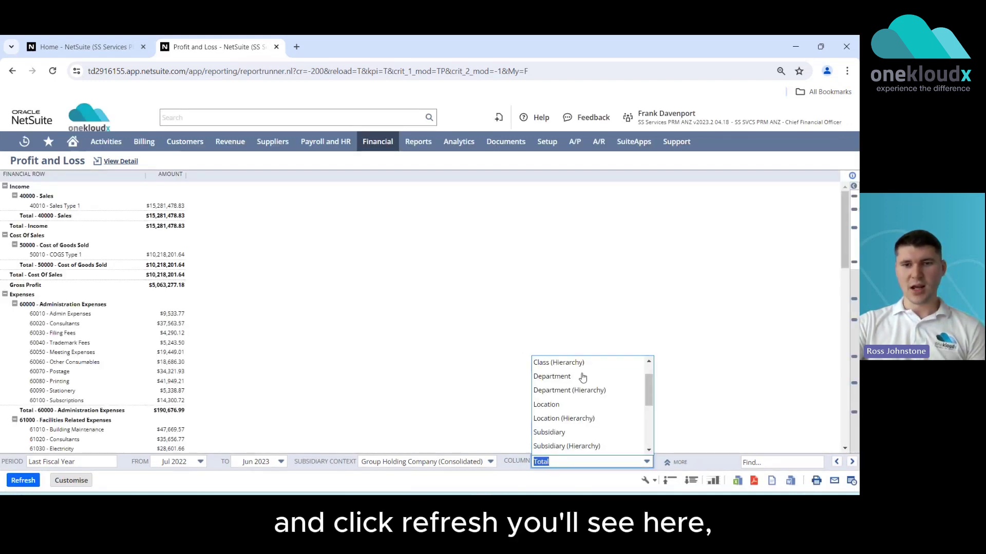
left_click(583, 365)
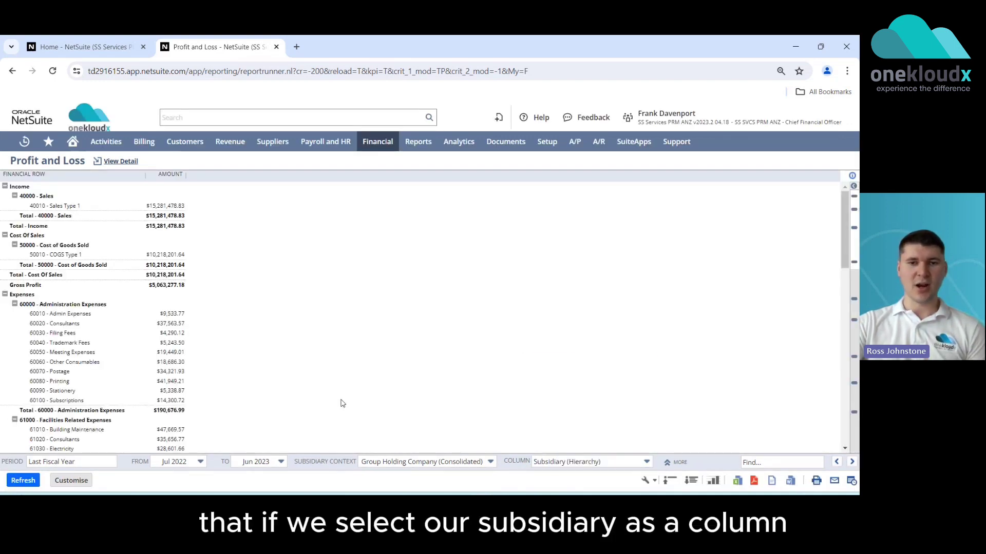
left_click(24, 481)
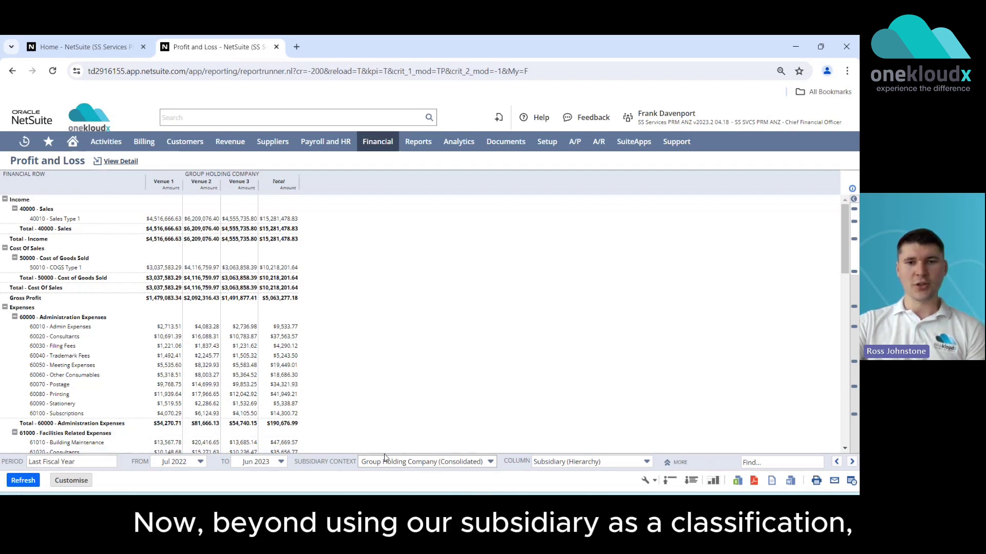
Set the period to Fourth Fiscal Quarter Last FY, refresh, and split columns by Class (Hierarchy).
left_click(98, 467)
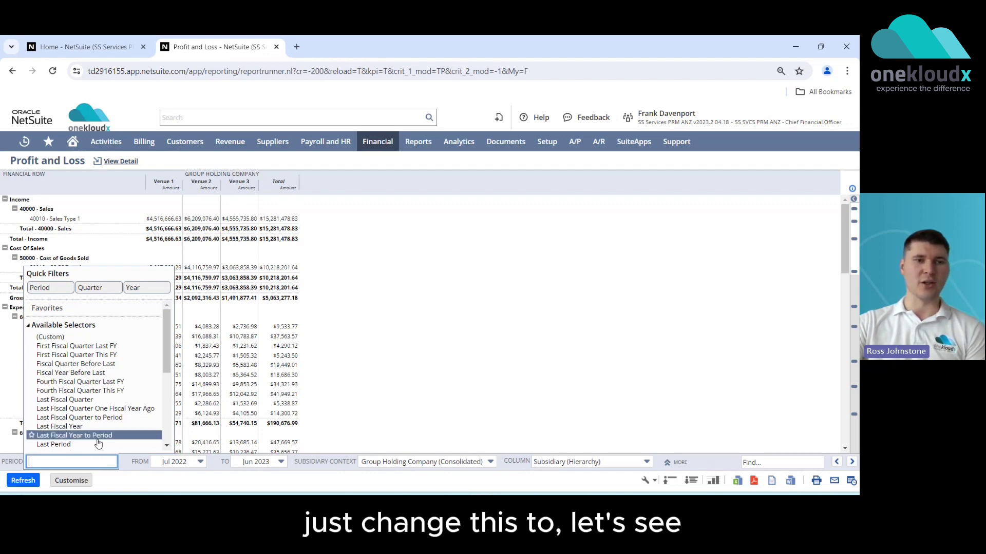
left_click(108, 384)
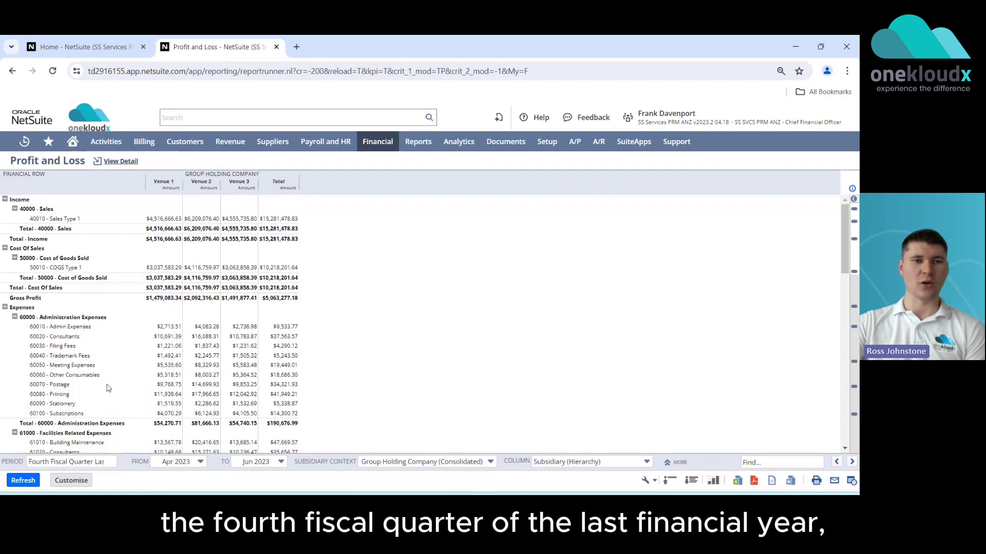
left_click(23, 481)
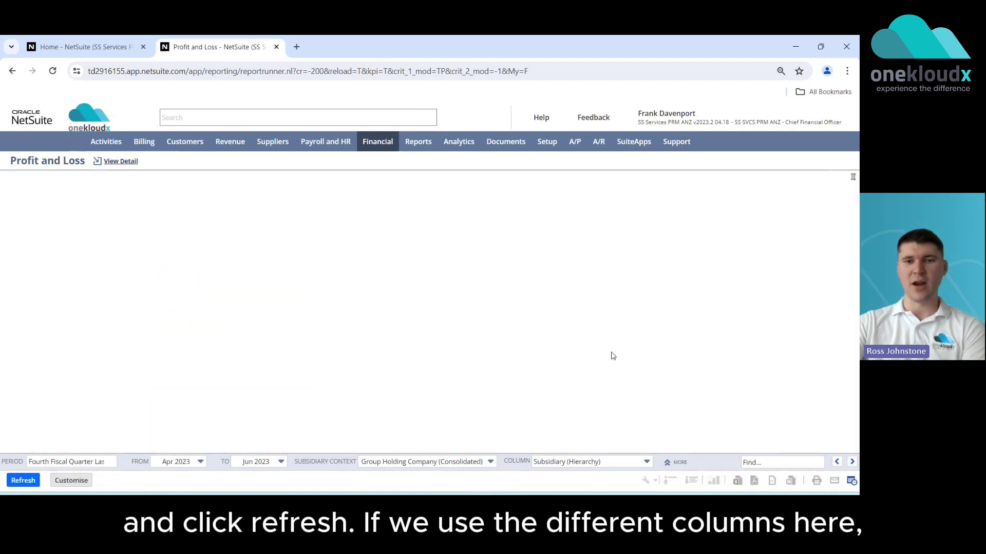
left_click(584, 461)
scroll(582, 401, "up", 5)
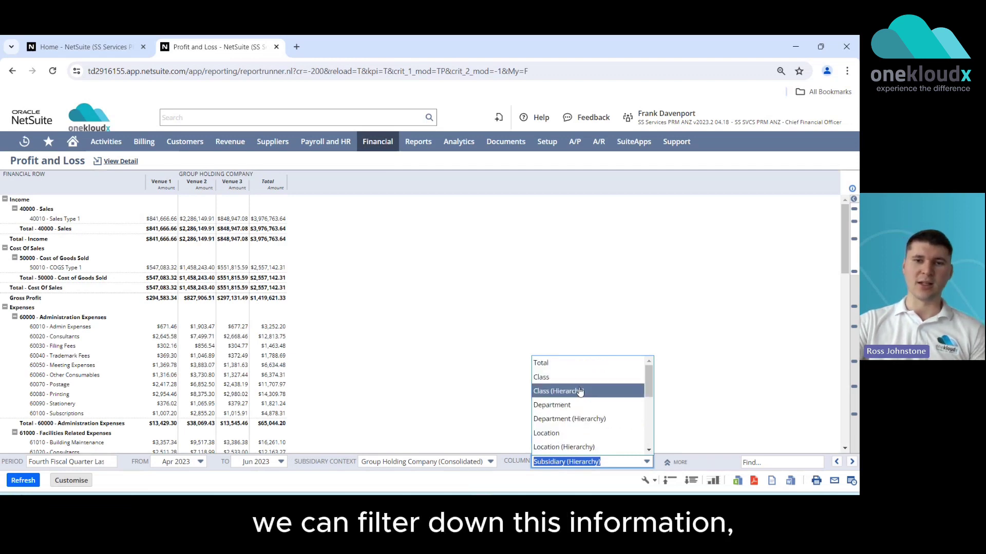
left_click(576, 393)
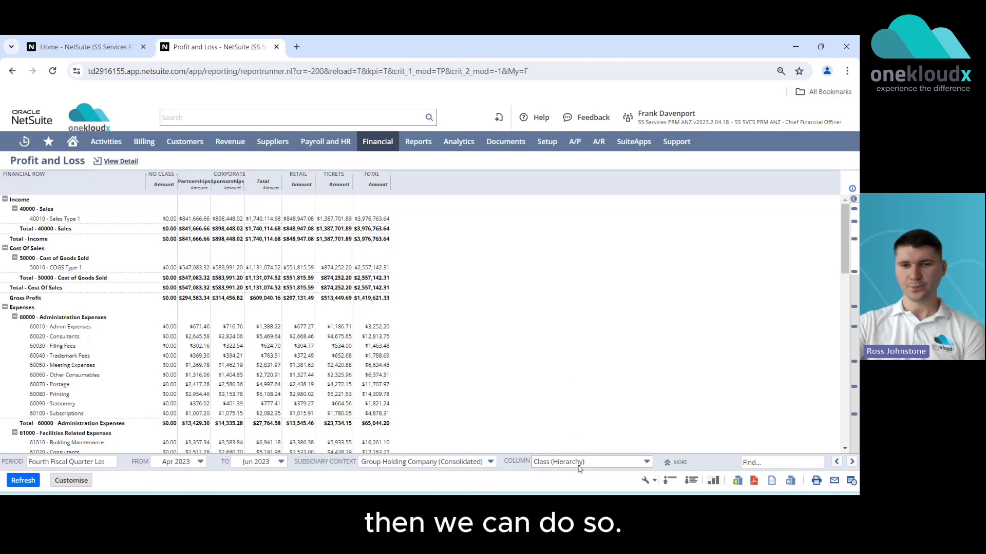
Split the report columns by Department (Hierarchy) and refresh.
left_click(579, 464)
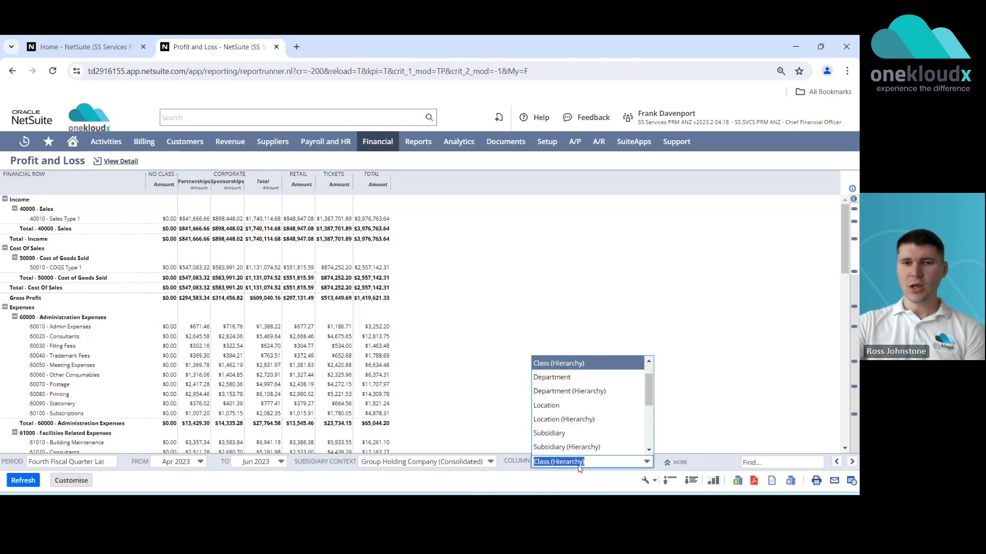
left_click(559, 392)
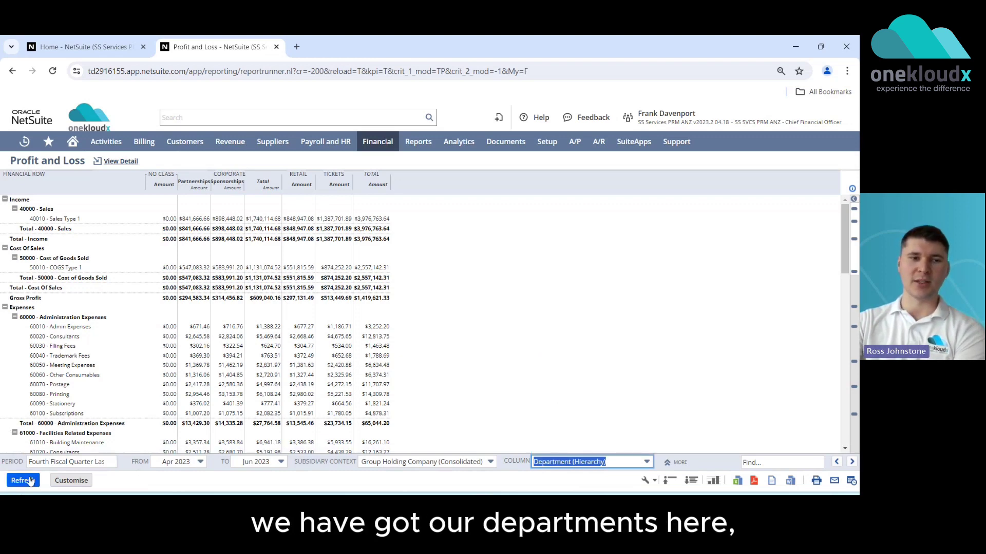
left_click(23, 480)
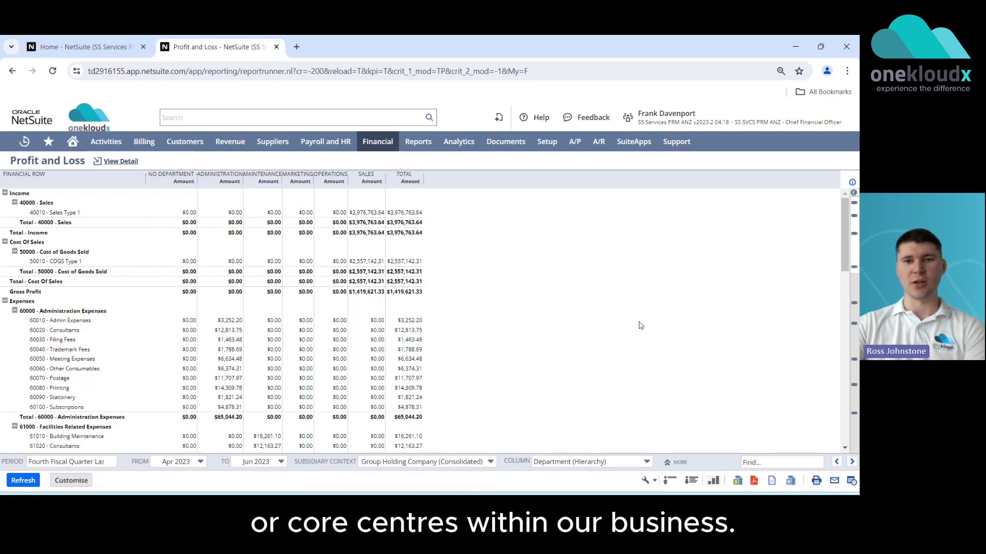
Switch the columns to Event (Custom) (Hierarchy), refresh, then close the report.
left_click(586, 461)
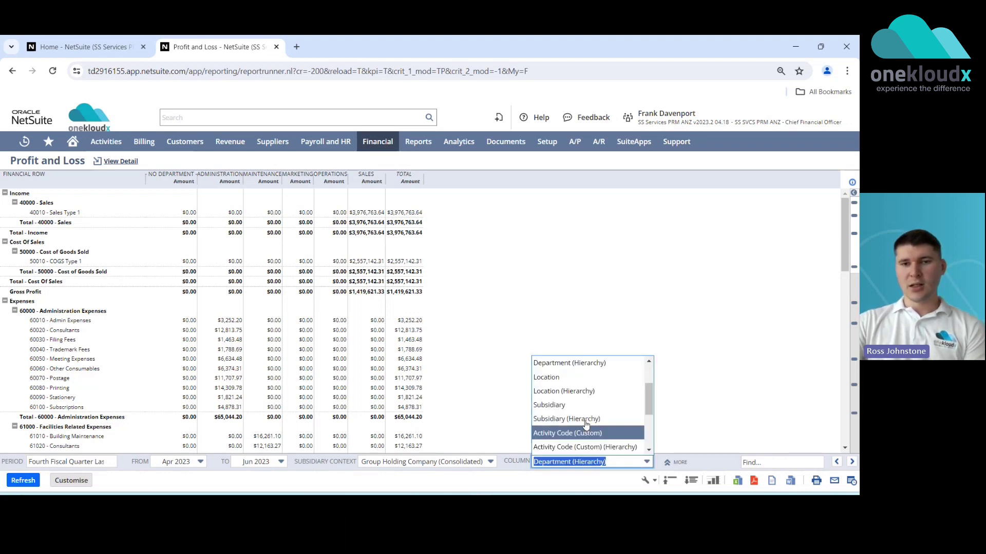
scroll(583, 383, "down", 3)
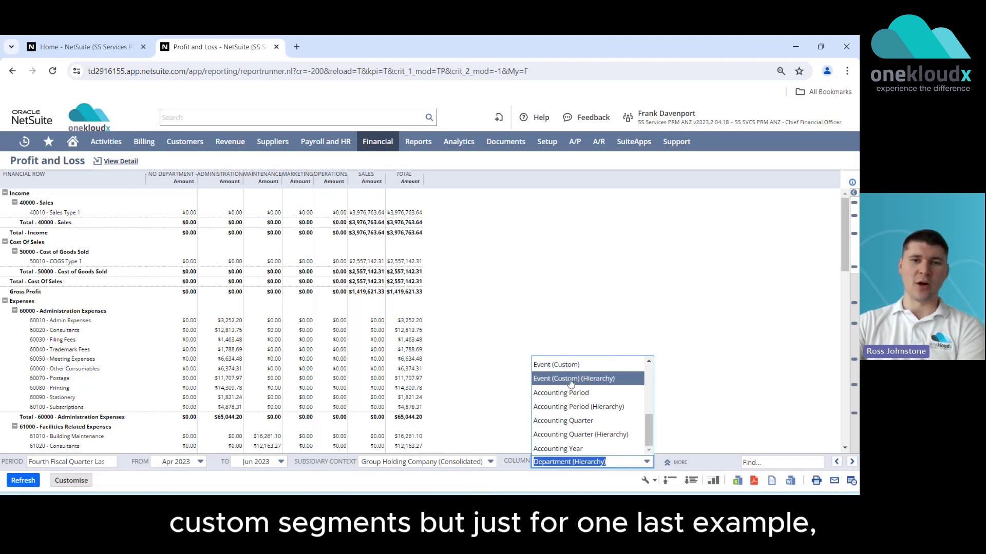
left_click(571, 380)
left_click(23, 481)
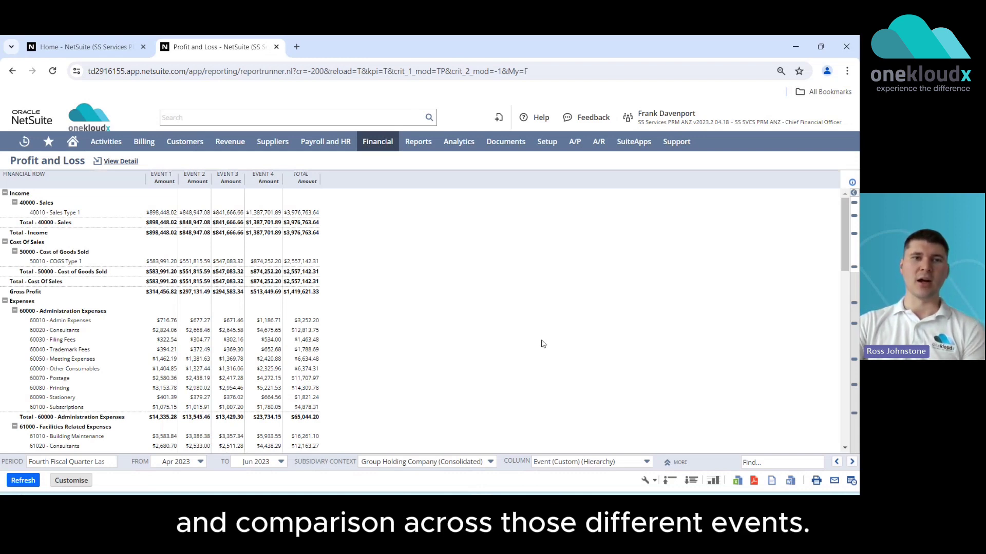
left_click(276, 47)
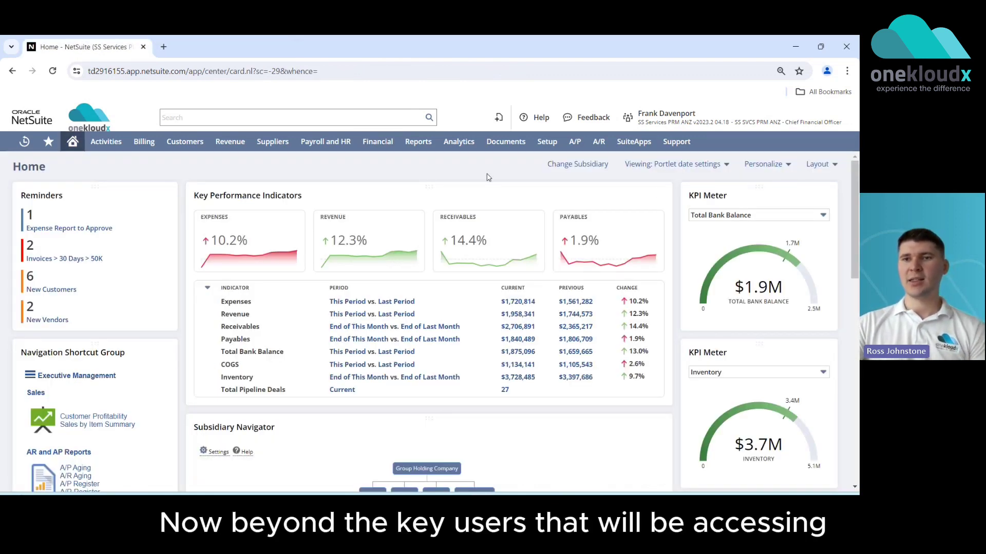
Switch to the Employee Center role from the profile menu.
mouse_move(667, 118)
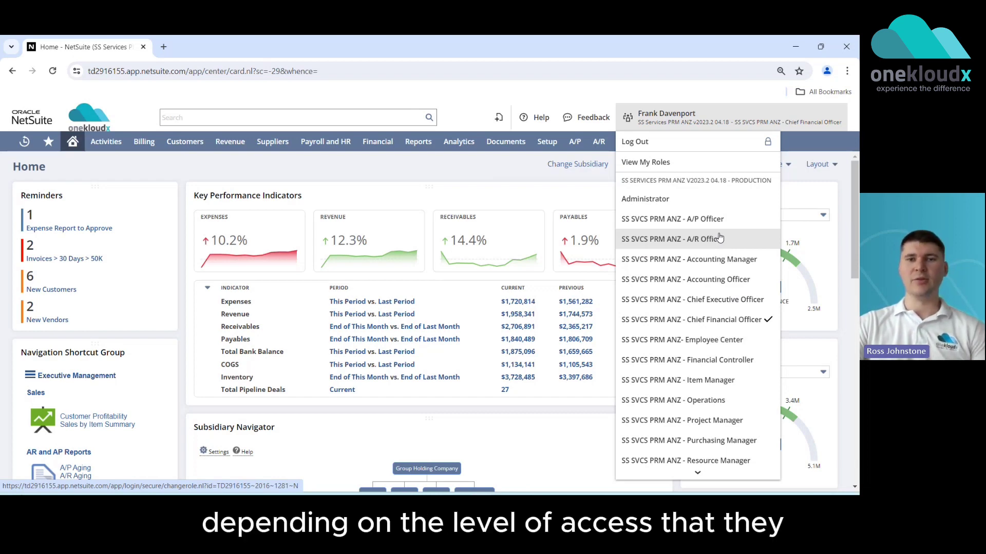
left_click(709, 340)
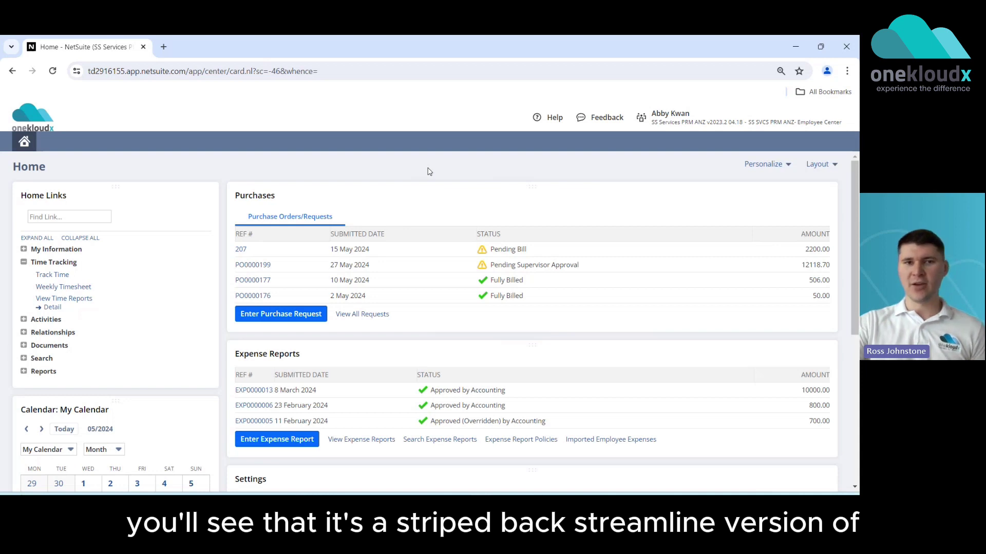
left_click(240, 250)
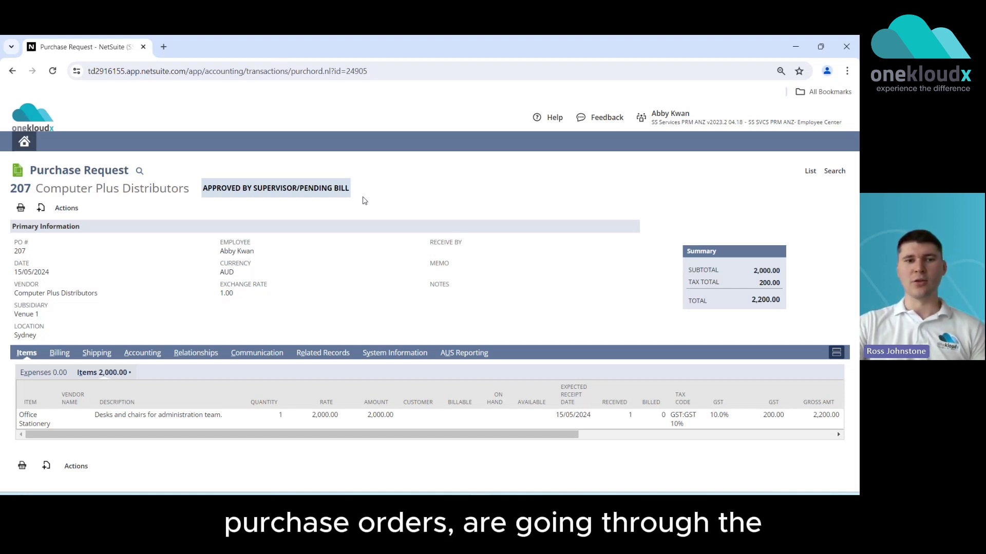
left_click(314, 355)
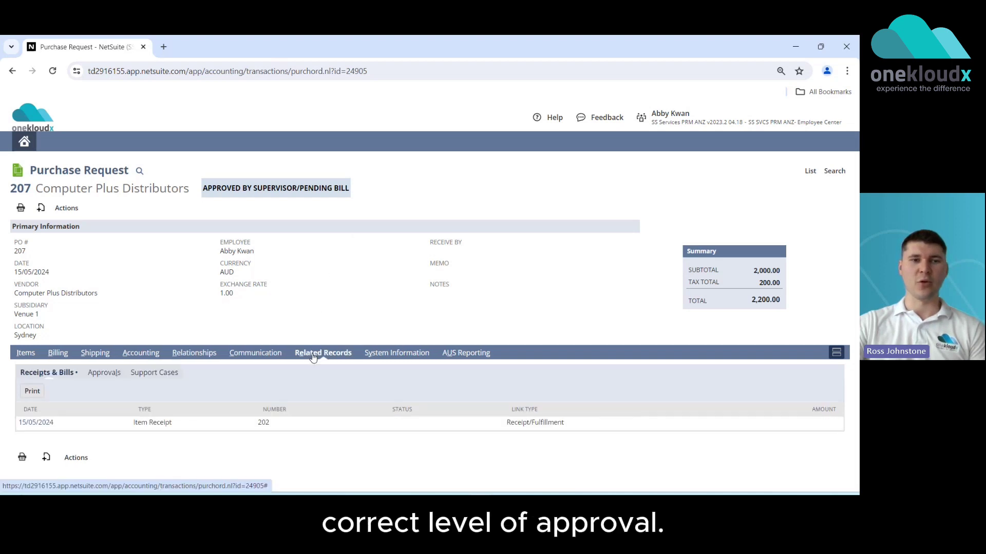
left_click(106, 377)
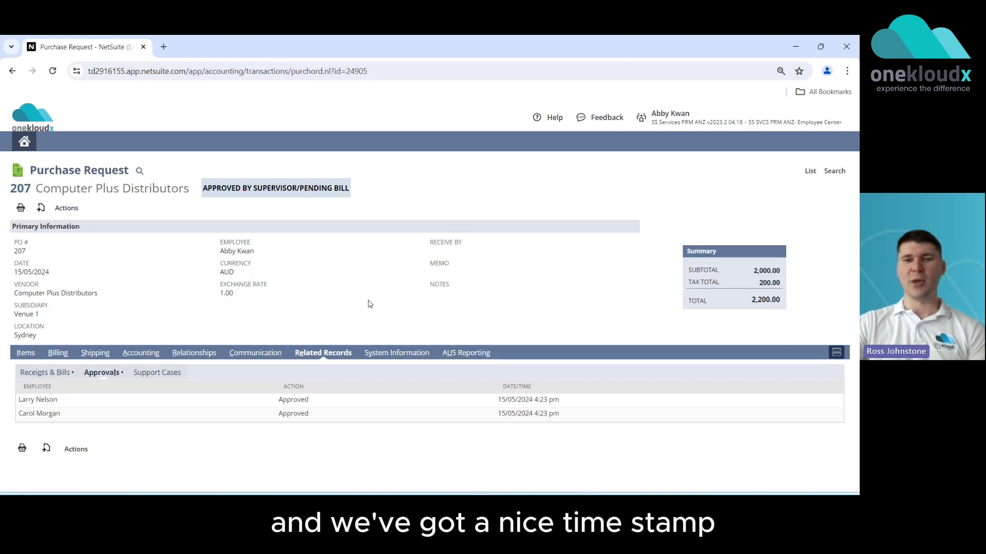
left_click(26, 144)
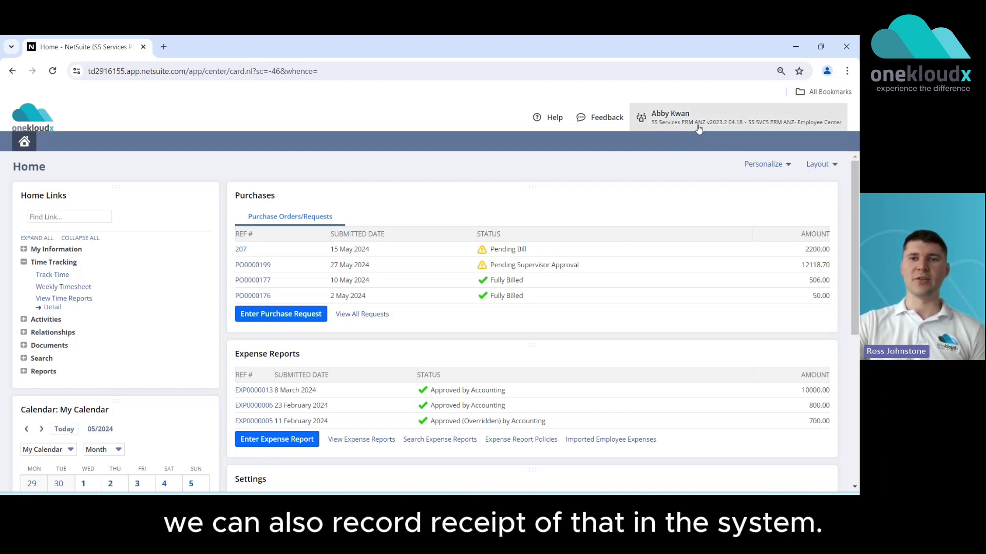
Switch to A/P Officer, check purchase order 207 awaiting billing, then return Home.
mouse_move(699, 127)
left_click(701, 220)
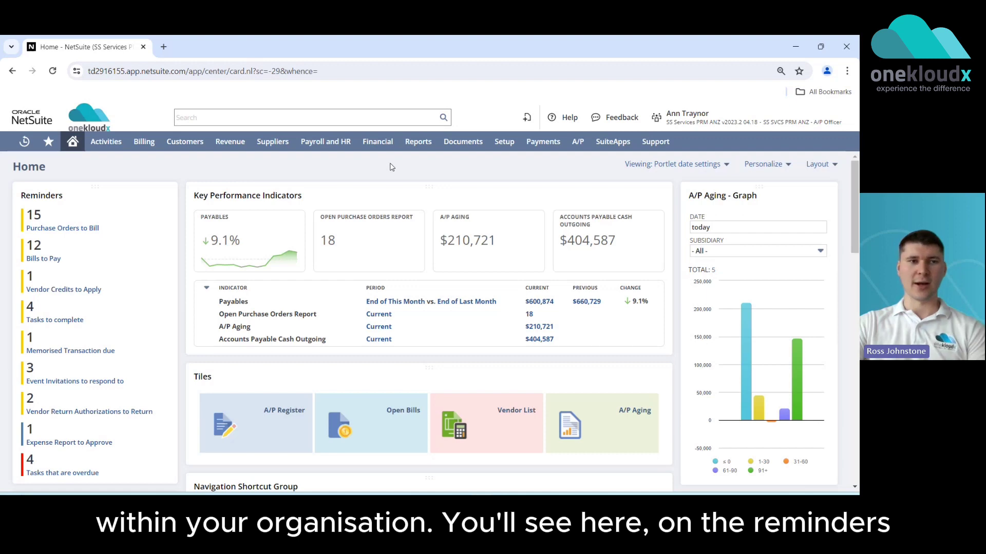
left_click(60, 229)
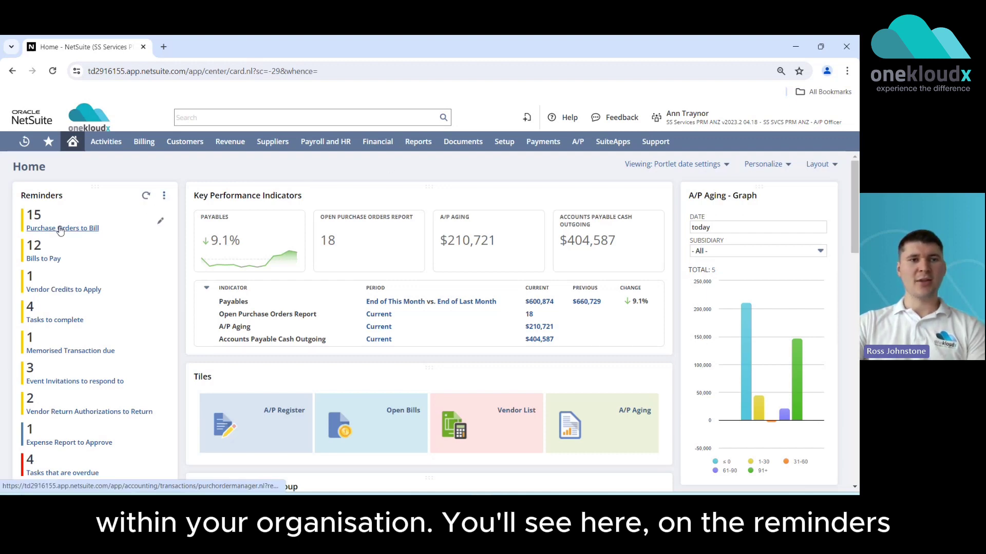
scroll(225, 303, "down", 10)
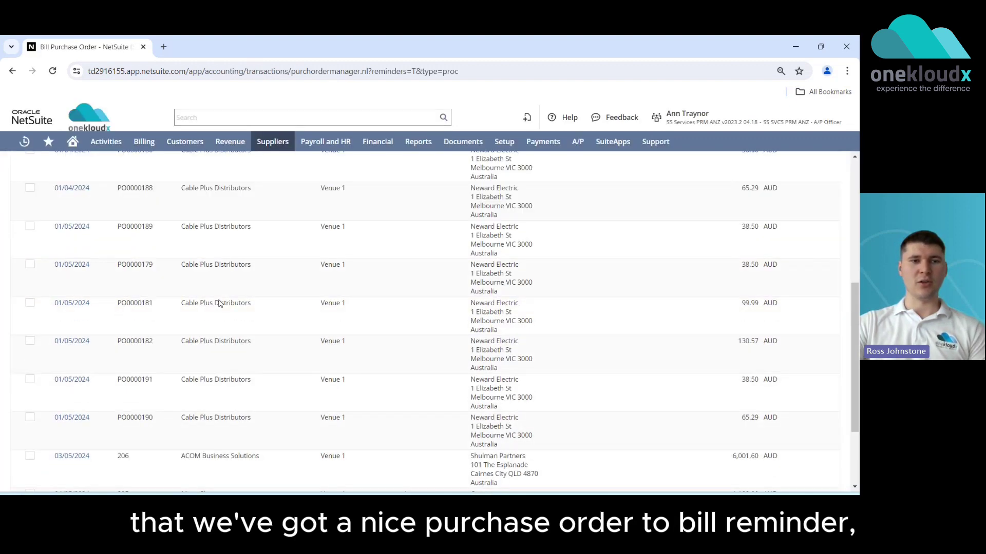
left_click(73, 420)
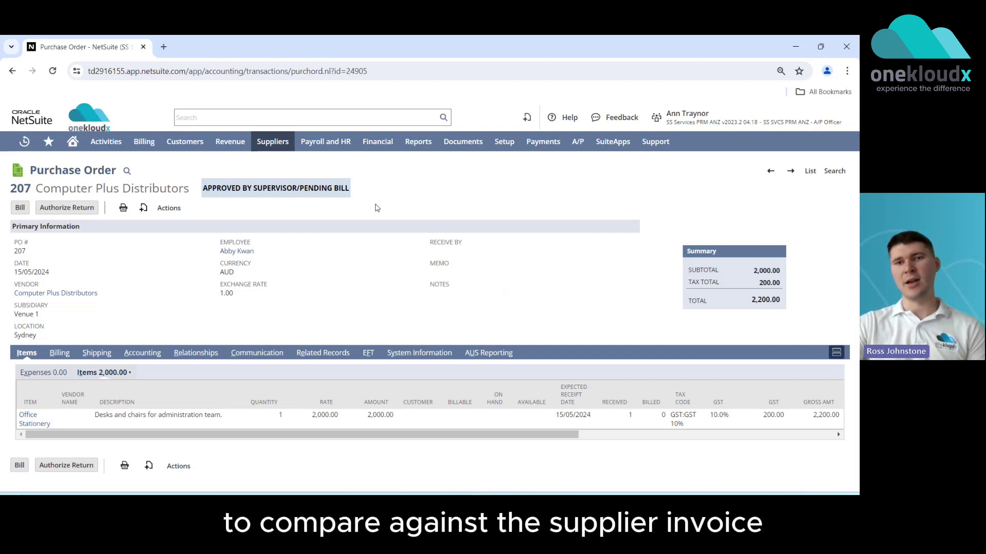
left_click(73, 142)
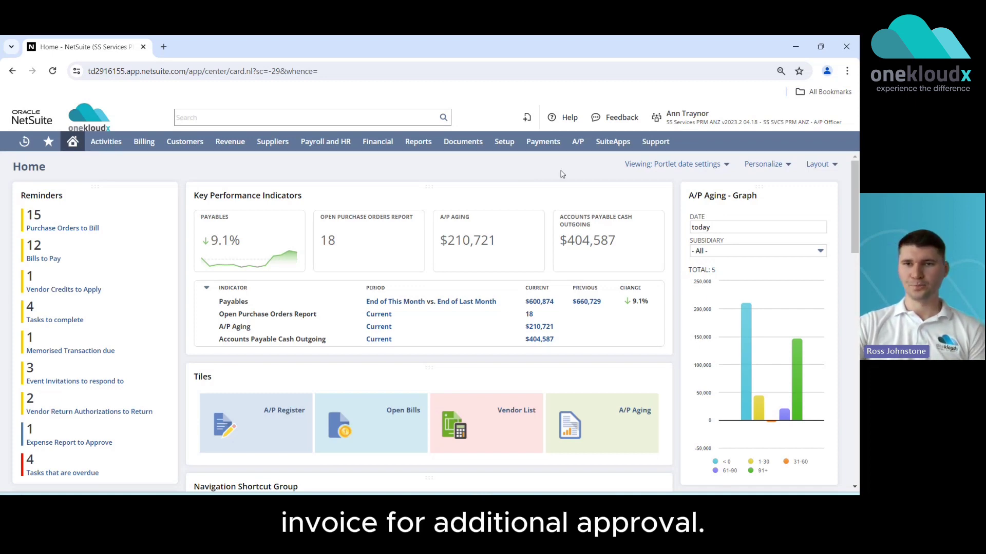
Select the SS SVCS PRM ANZ - Project Manager role from the header role menu.
mouse_move(746, 126)
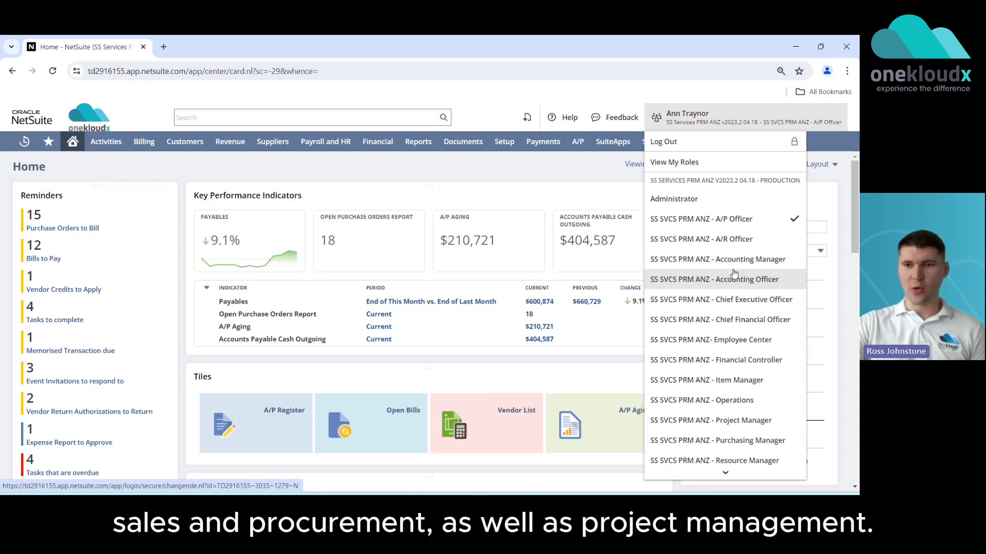
left_click(747, 425)
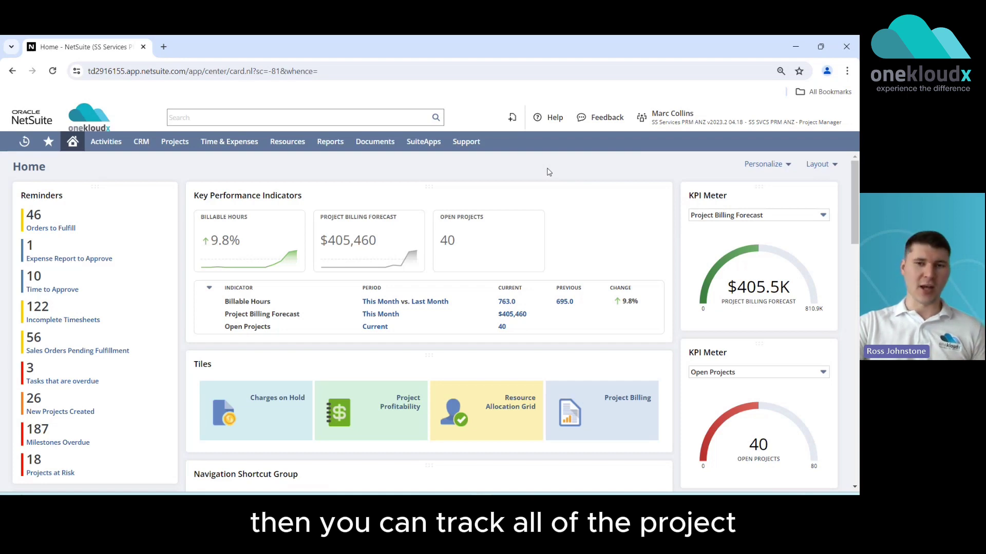
Open PRJ1126 Live Event from Recent Records, scroll past its schedule, and view its resource allocations.
mouse_move(26, 148)
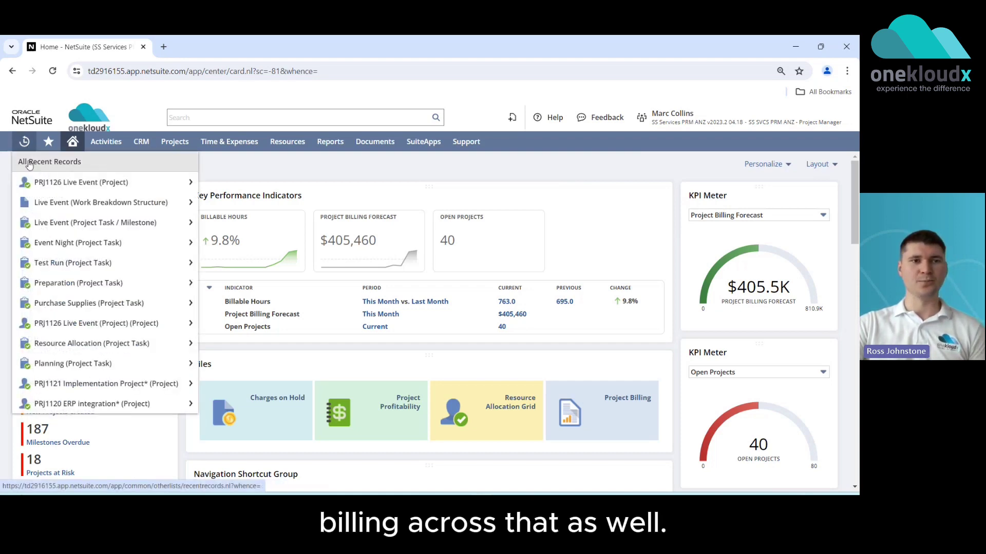
left_click(77, 182)
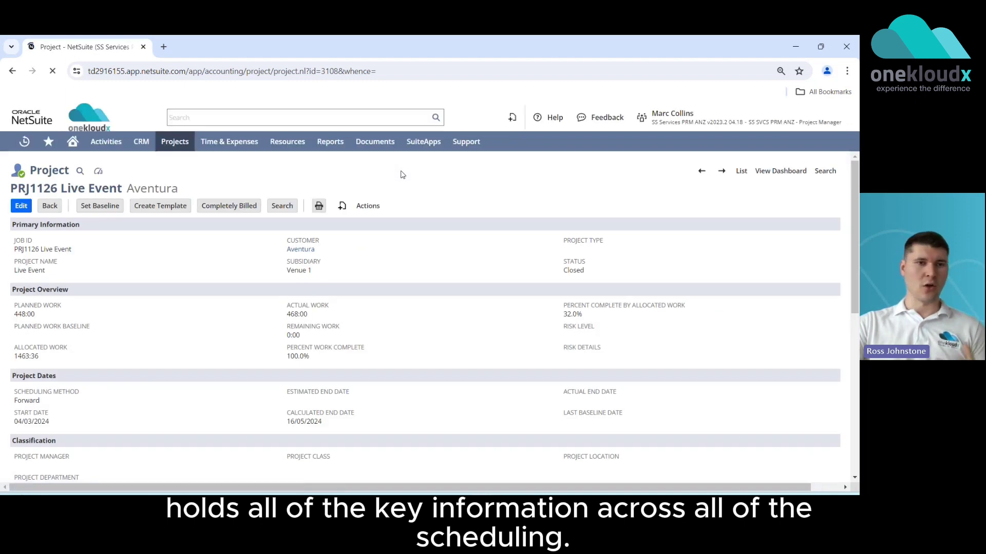
scroll(419, 205, "down", 4)
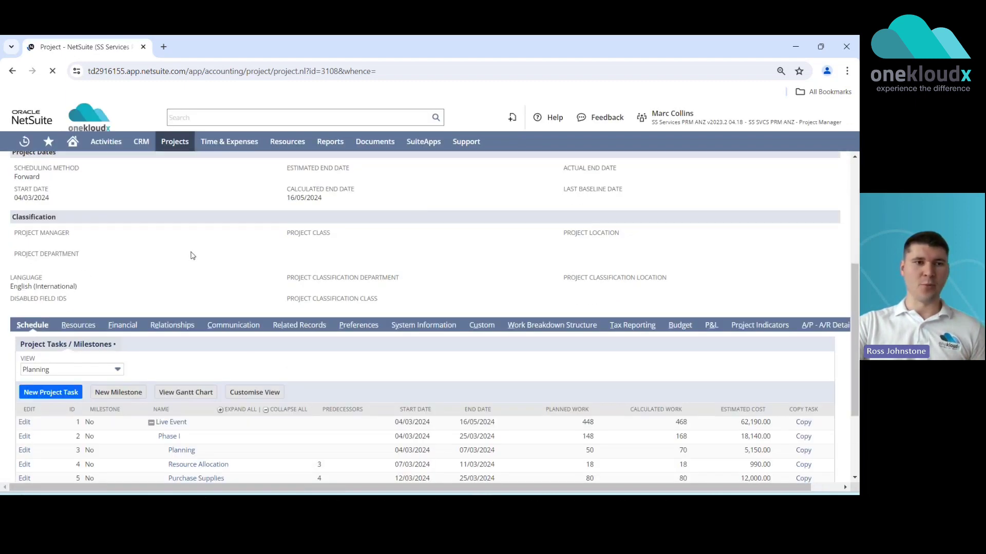
scroll(193, 255, "down", 2)
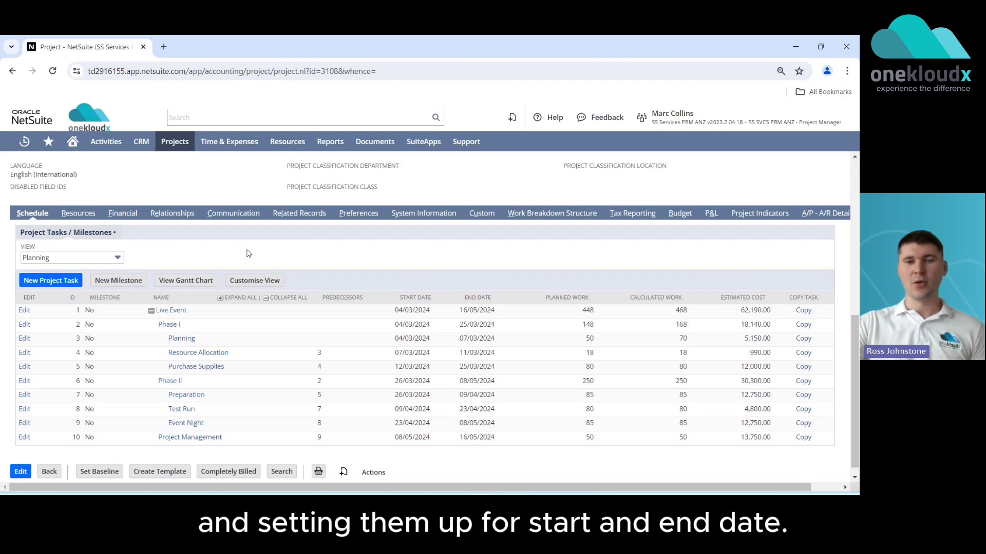
left_click(78, 213)
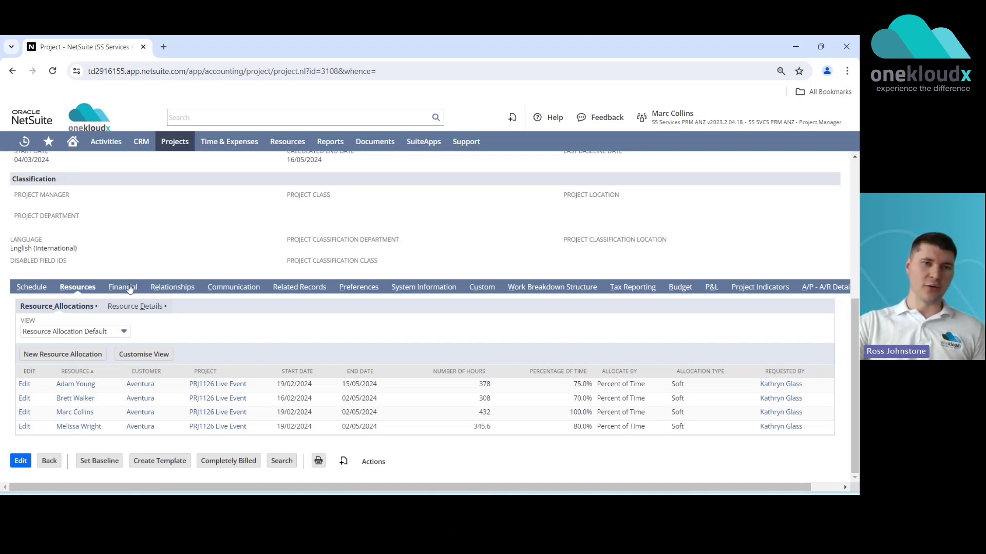
Review the Live Event project's financial billing information and its client-billable expense type.
left_click(130, 286)
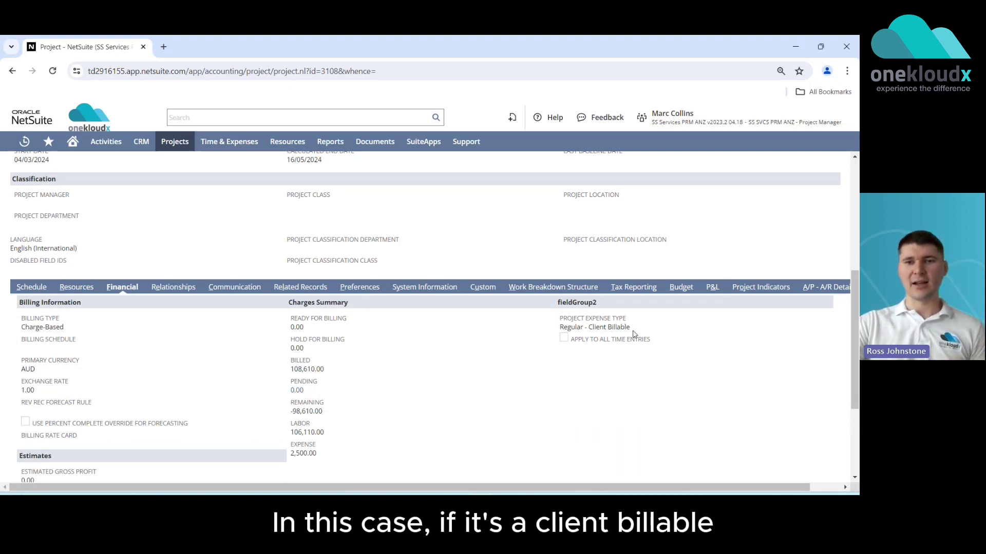
left_click_drag(632, 329, 565, 327)
left_click(530, 337)
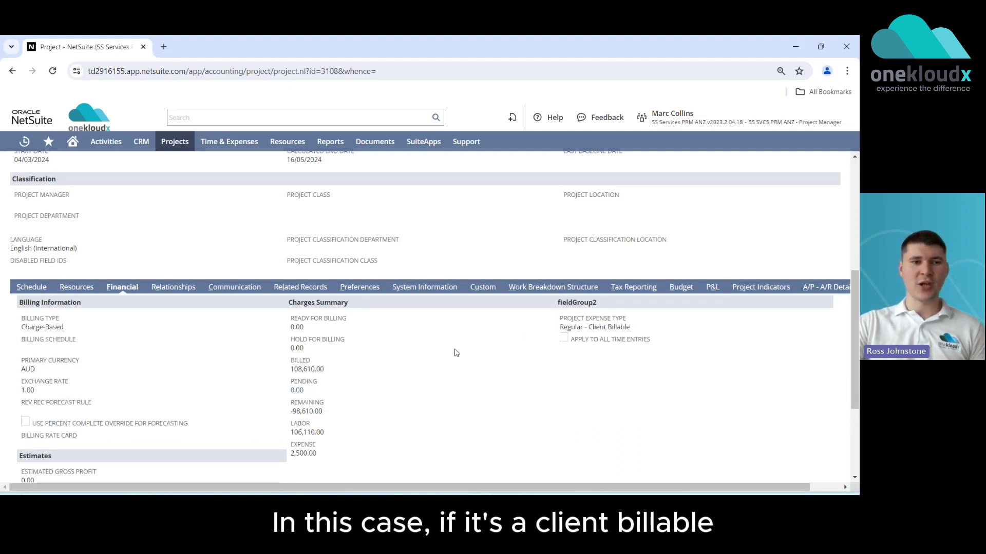
scroll(195, 335, "down", 3)
Scroll through the project's charges, then show the work breakdown structure: EAC cost 114,690.00, revenue 130,560.00, margin 12.2%.
left_click(140, 400)
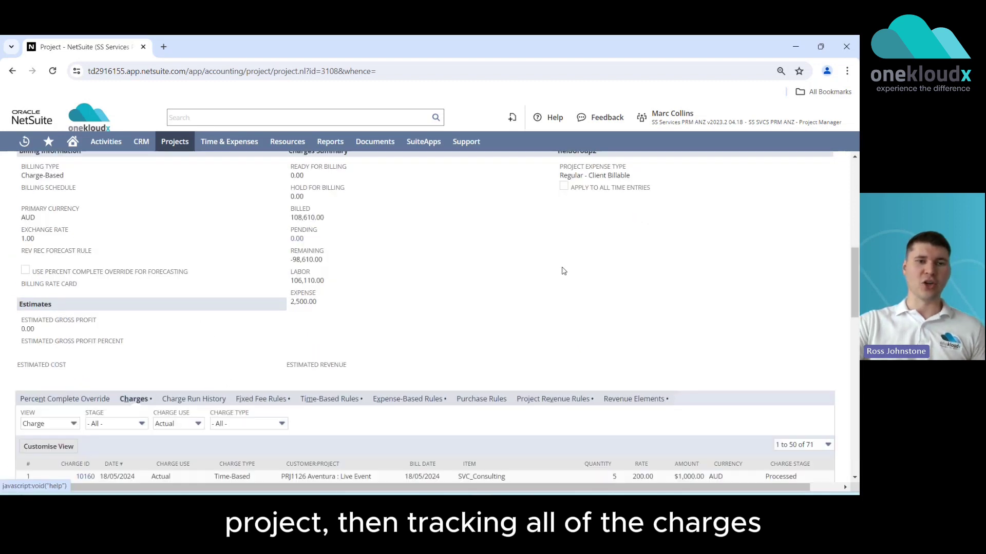
scroll(567, 271, "down", 2)
scroll(567, 230, "down", 1)
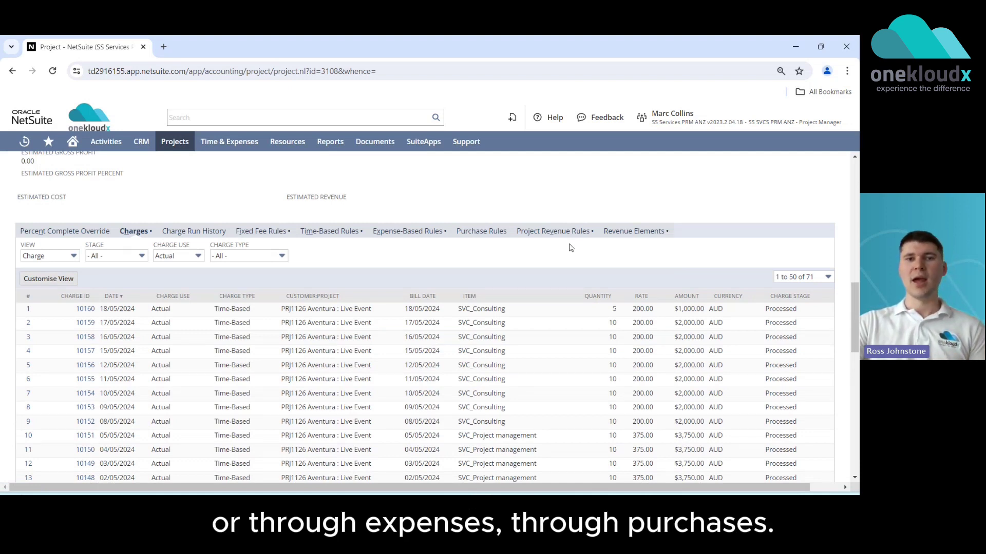
scroll(513, 215, "up", 3)
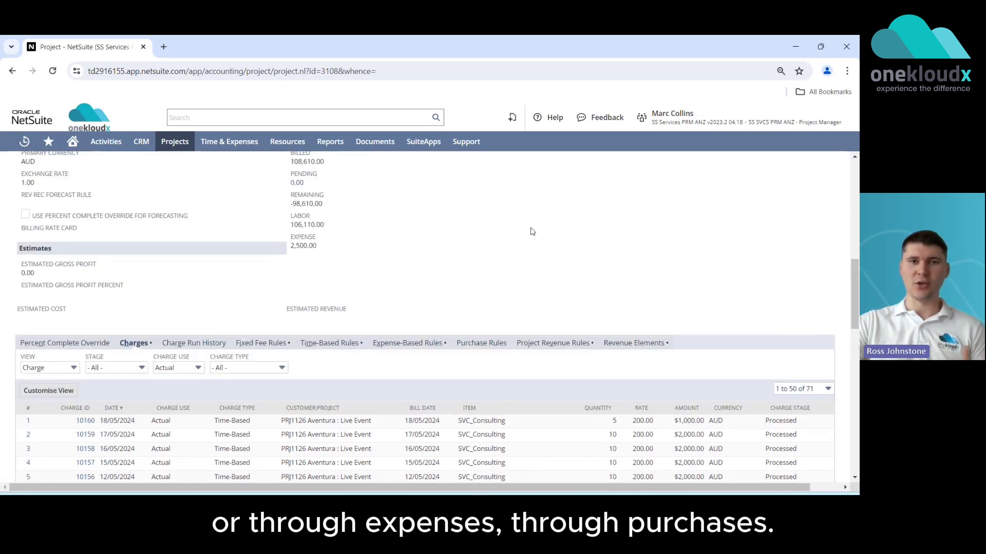
scroll(539, 234, "up", 2)
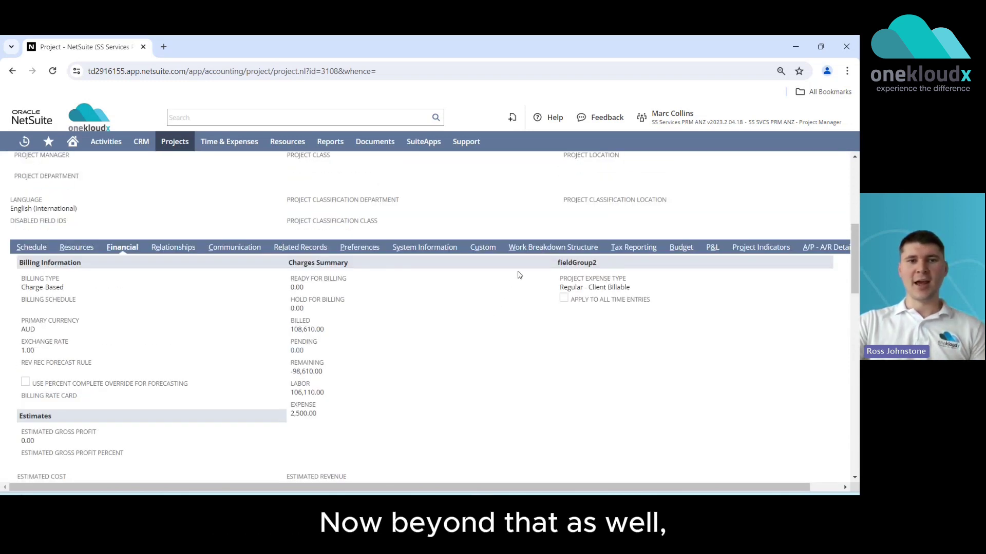
left_click(539, 249)
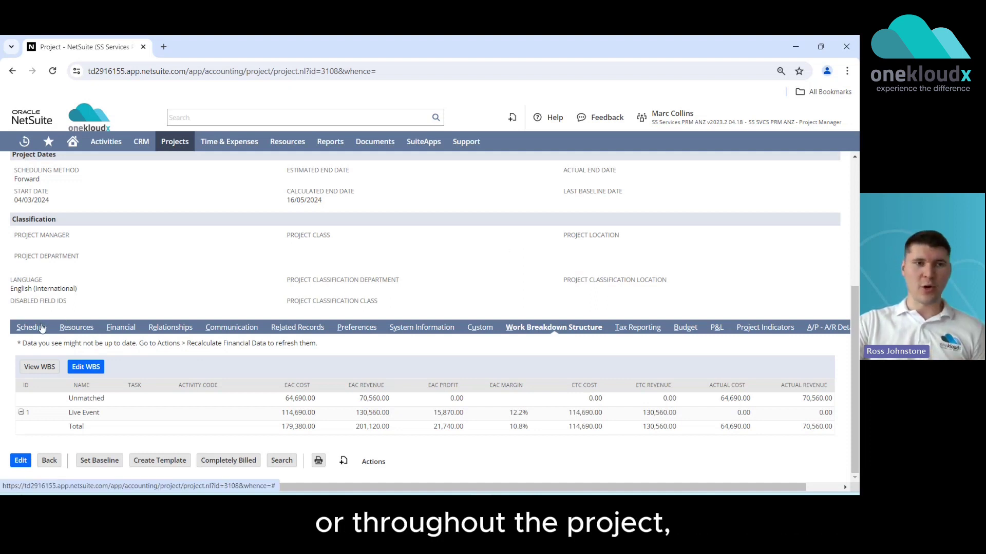
Glance at the project's task schedule, then return to the Project Manager Home dashboard.
left_click(32, 328)
scroll(223, 255, "up", 5)
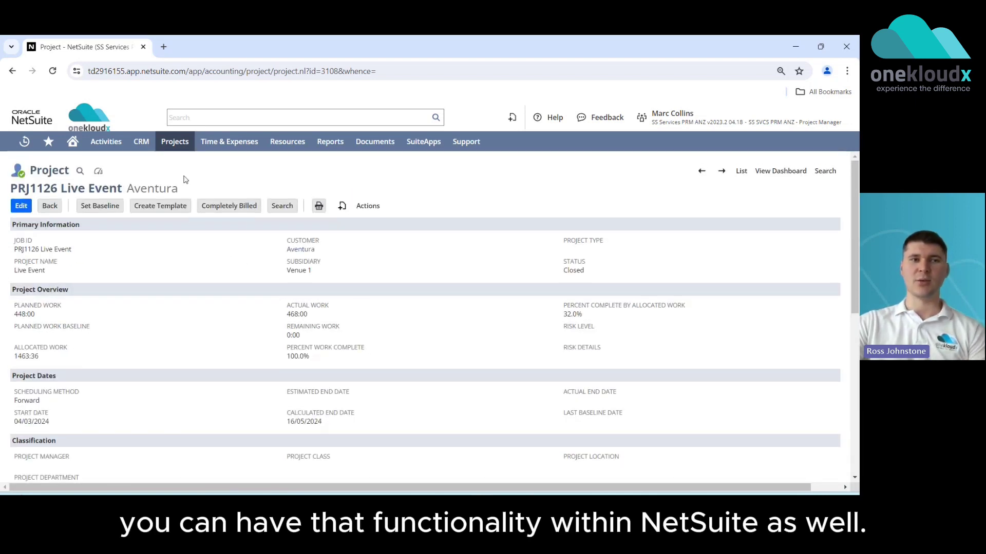
left_click(73, 142)
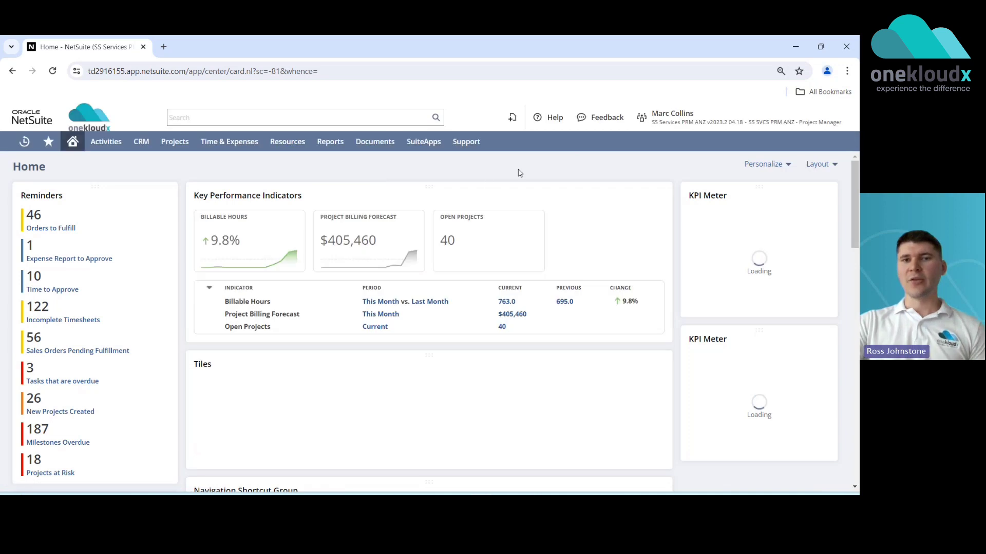